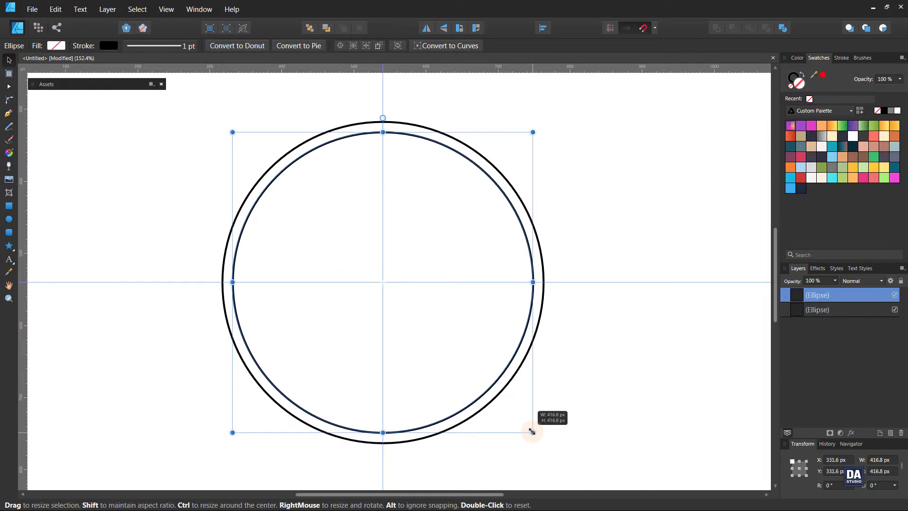
# Step: Give the inner circle a dashed stroke with dash 0 and gap 5, and set its width to 3 pt
pyautogui.click(841, 58)
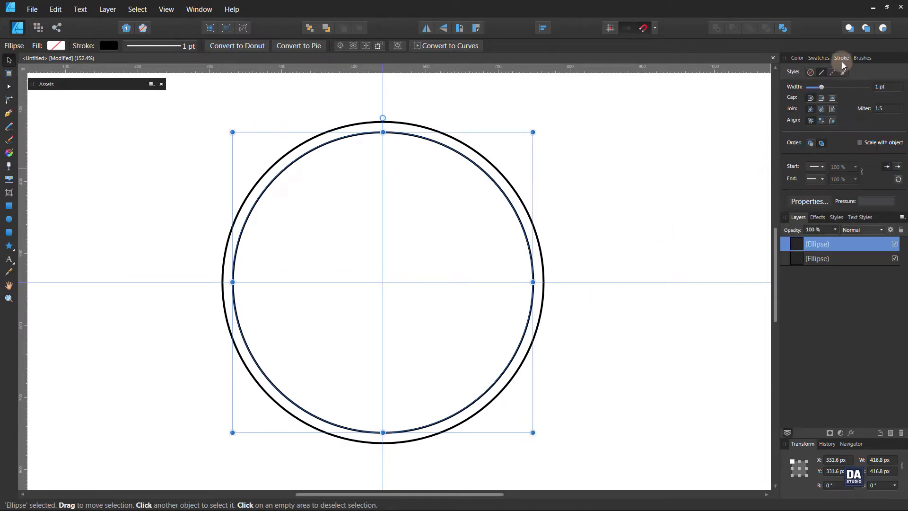
pyautogui.click(831, 75)
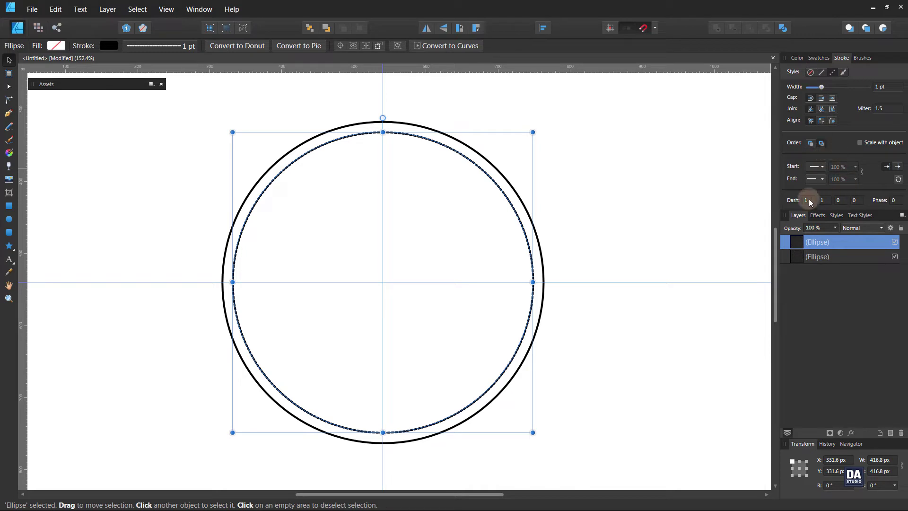
pyautogui.write('4')
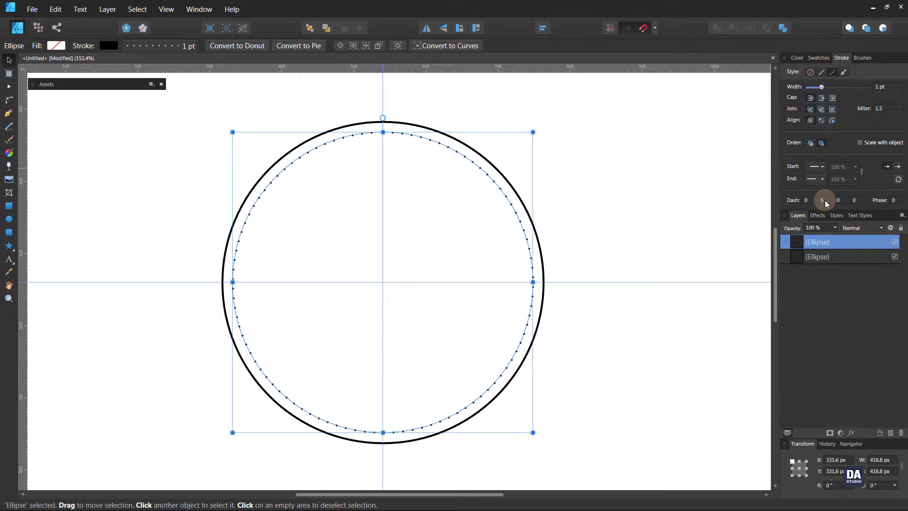
pyautogui.click(877, 88)
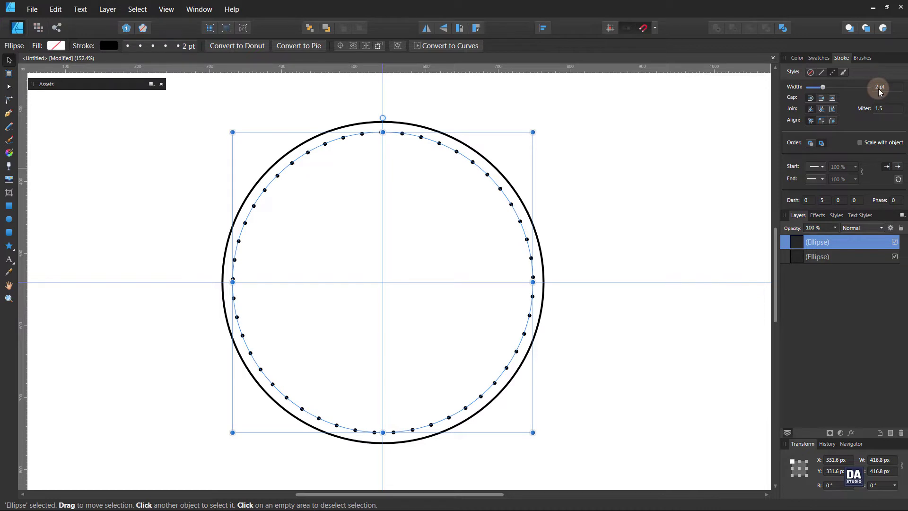
pyautogui.scroll(1, 879, 92)
# Step: Reduce the dotted circle's dash gap to 2 and its stroke width to 2 pt
pyautogui.click(836, 202)
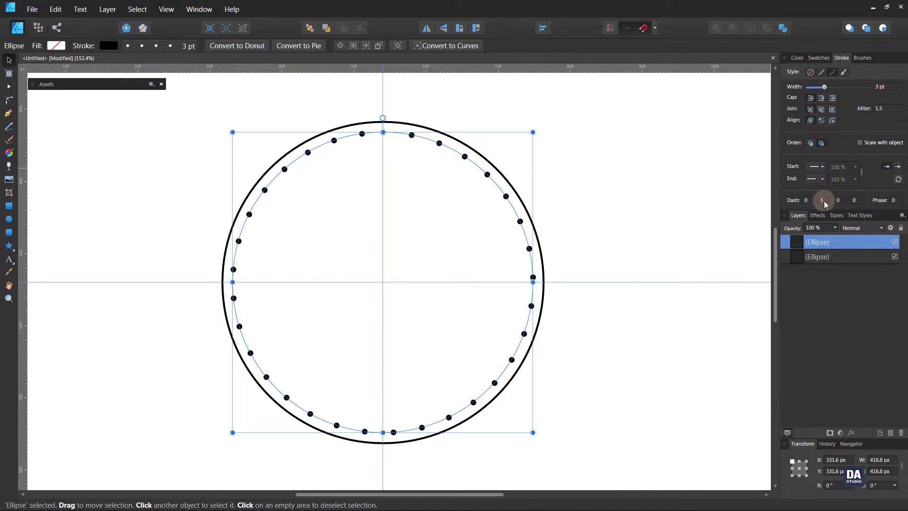
pyautogui.scroll(-2, 824, 203)
pyautogui.scroll(-1, 824, 203)
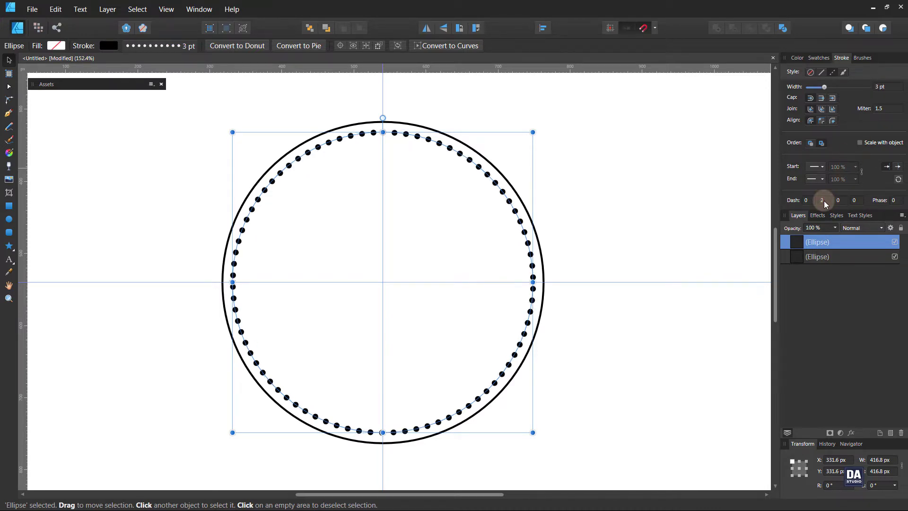
pyautogui.click(886, 91)
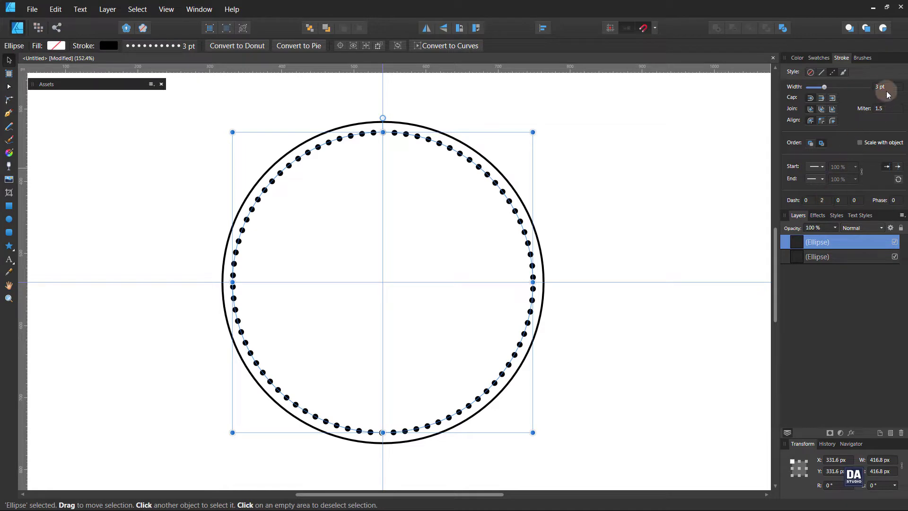
pyautogui.scroll(-1, 884, 90)
pyautogui.click(640, 237)
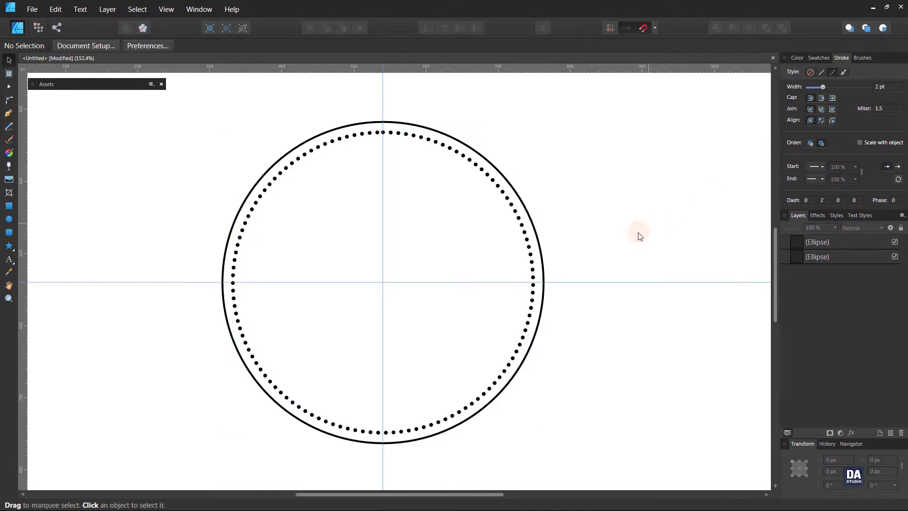
# Step: Duplicate the outer circle and shrink the copy around its centre to about 389 px, inside the dotted ring
pyautogui.click(827, 262)
pyautogui.rightClick(826, 262)
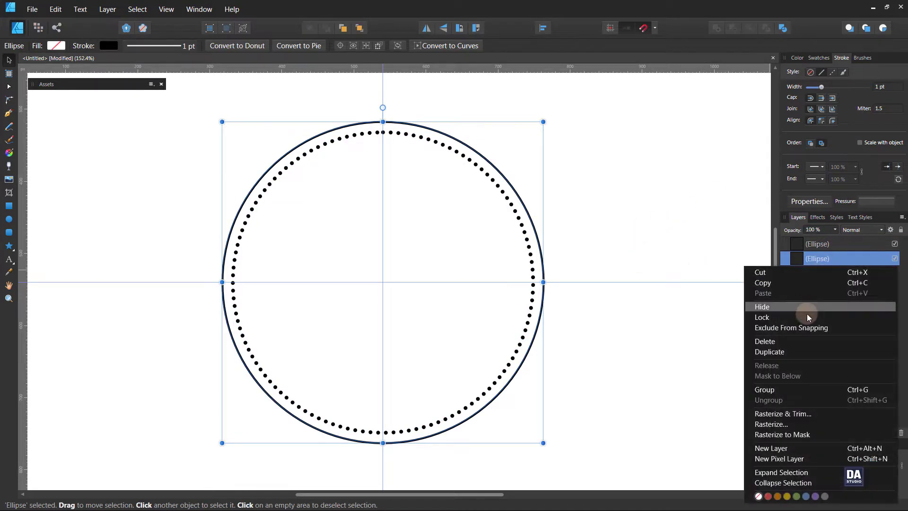
pyautogui.click(795, 354)
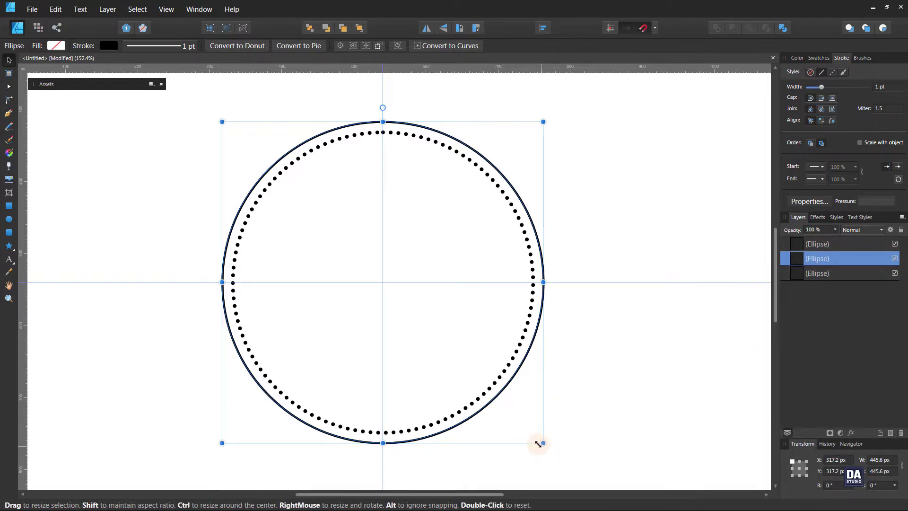
pyautogui.moveTo(540, 441); pyautogui.dragTo(516, 432)
# Step: Set the outermost circle's stroke width to 2 pt
pyautogui.click(539, 241)
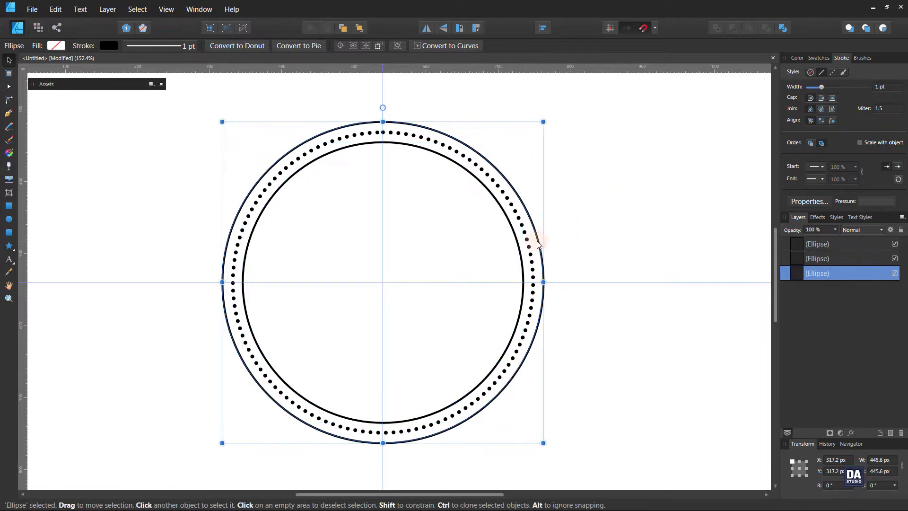
pyautogui.write('2')
pyautogui.press('Return')
pyautogui.click(626, 227)
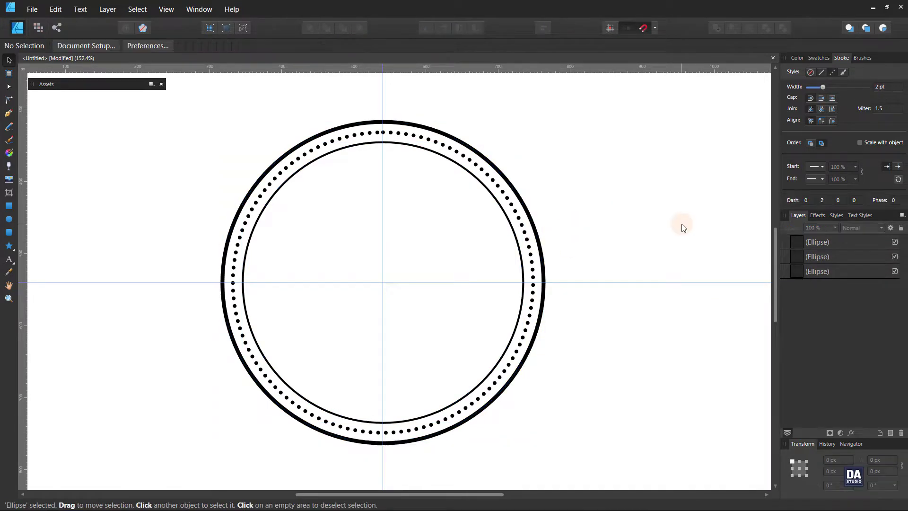
# Step: Duplicate the solid circle inside the dotted ring and shrink the copy around its centre to about 280 px
pyautogui.click(524, 279)
pyautogui.rightClick(821, 261)
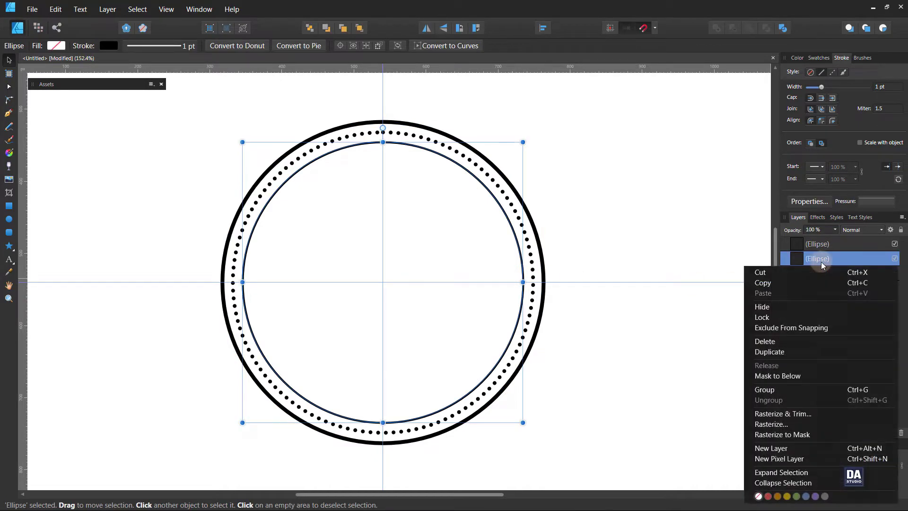
pyautogui.click(793, 351)
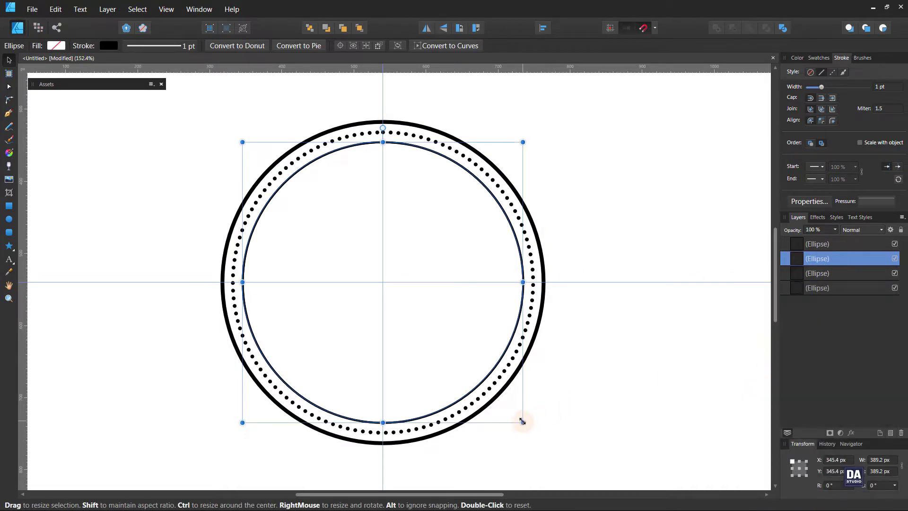
pyautogui.moveTo(523, 422); pyautogui.dragTo(477, 390)
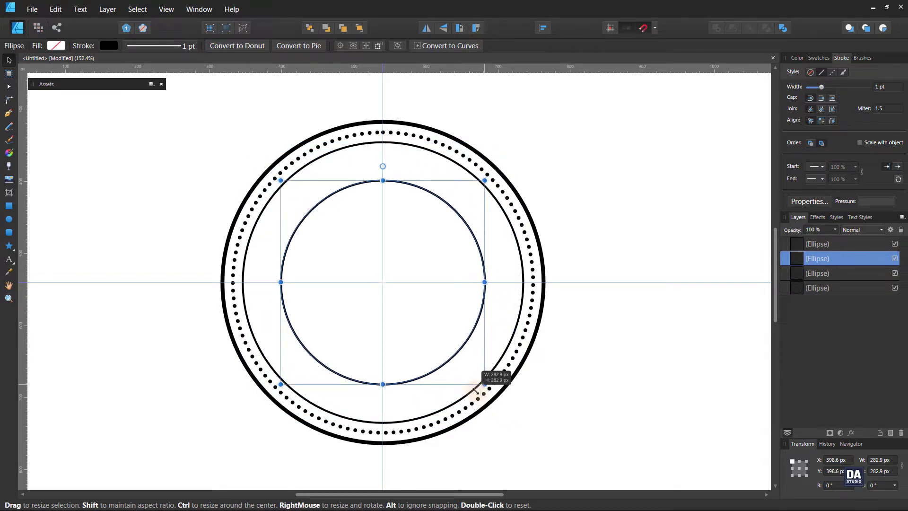
pyautogui.moveTo(476, 390); pyautogui.dragTo(474, 390)
pyautogui.click(569, 389)
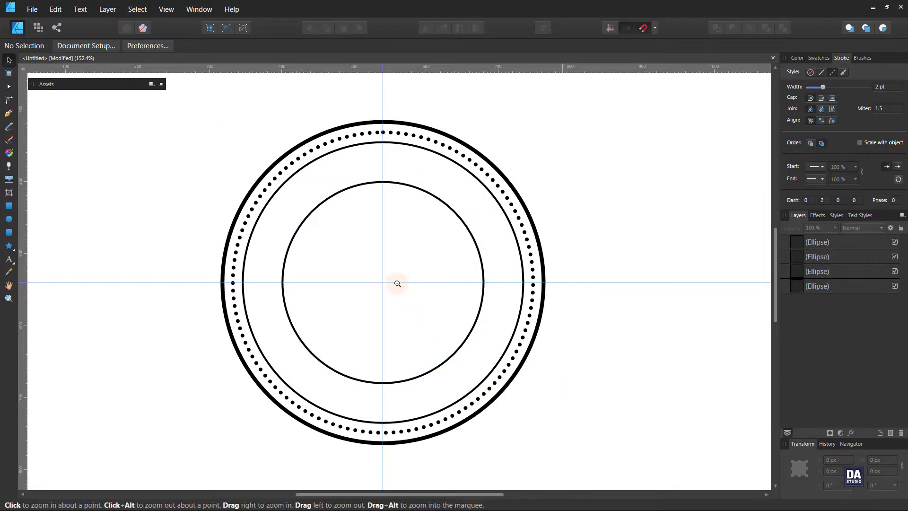
# Step: Draw a vertical Pen line about 45 px long on the centre guide between the two inner solid circles, with a solid stroke
pyautogui.moveTo(395, 281); pyautogui.dragTo(415, 297)
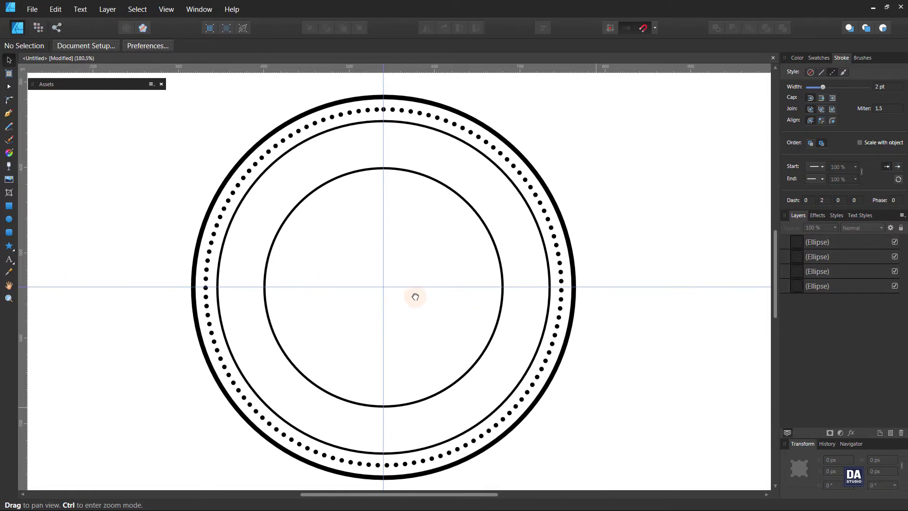
pyautogui.click(10, 114)
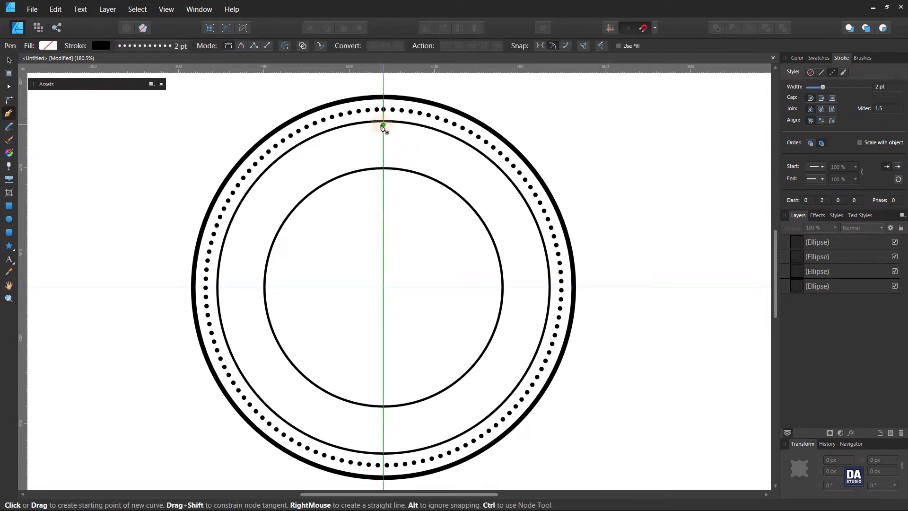
pyautogui.click(383, 165)
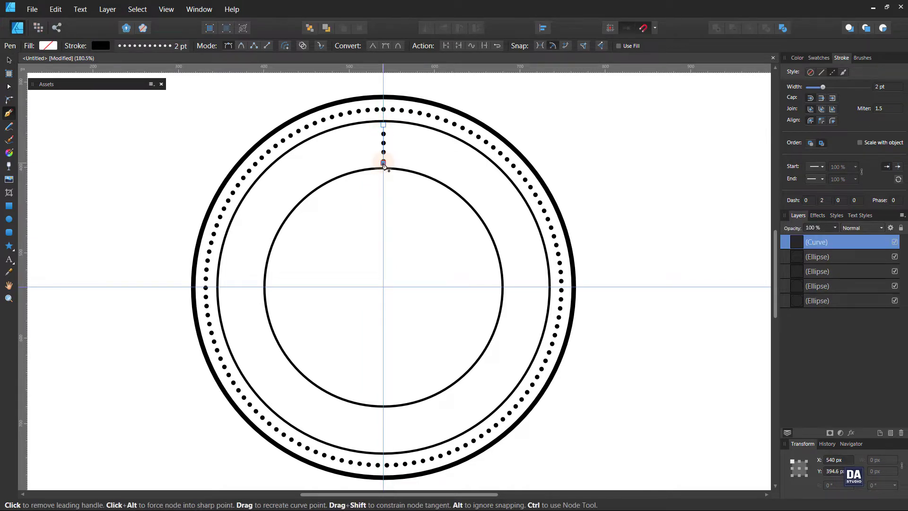
pyautogui.click(821, 72)
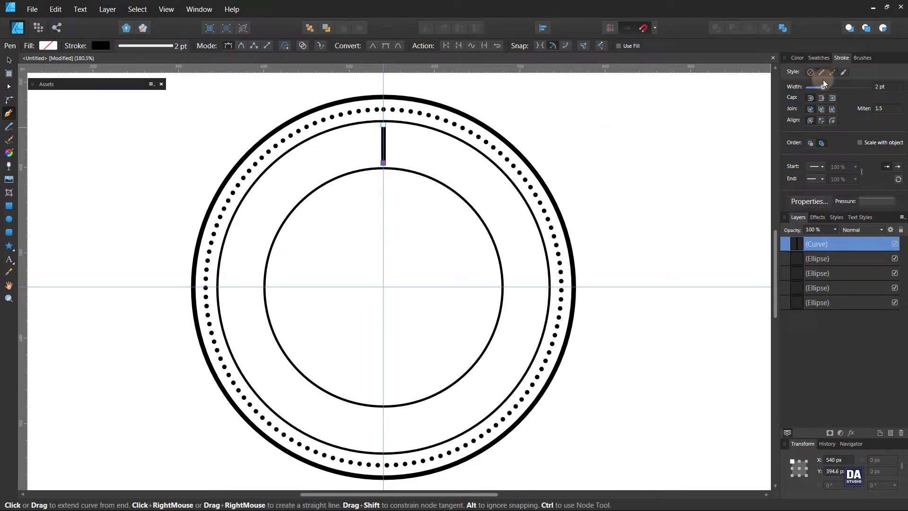
# Step: Shape the line's pressure profile into an arch, with full width in the middle and zero at both ends
pyautogui.click(874, 202)
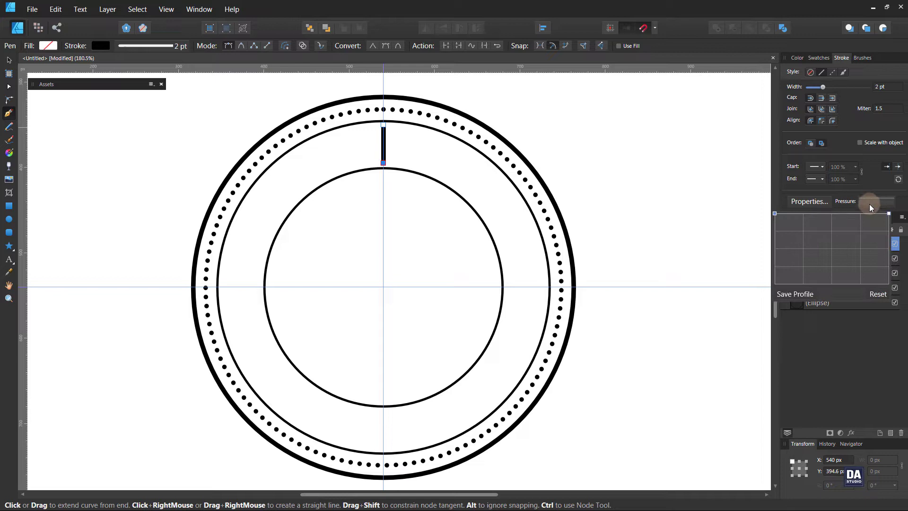
pyautogui.click(831, 214)
pyautogui.moveTo(773, 213); pyautogui.dragTo(766, 303)
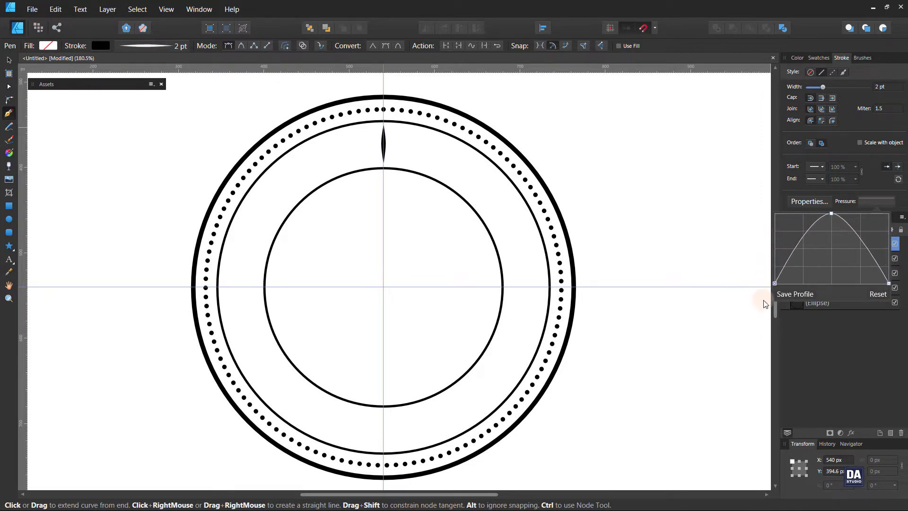
# Step: Lengthen the tapered line at both ends to about 49.5 px so it nearly reaches the circles above and below
pyautogui.click(10, 60)
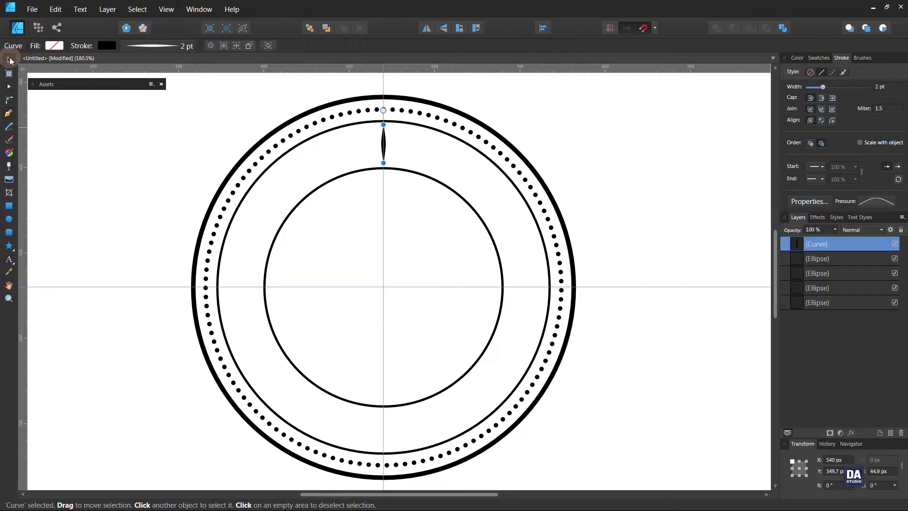
pyautogui.scroll(3, 385, 133)
pyautogui.scroll(3, 385, 134)
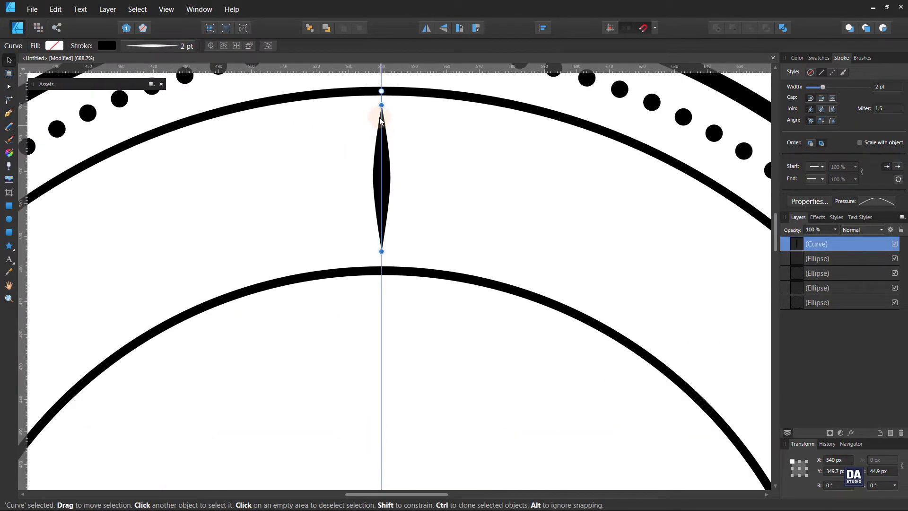
pyautogui.moveTo(381, 101); pyautogui.dragTo(381, 100)
pyautogui.moveTo(381, 257); pyautogui.dragTo(381, 263)
pyautogui.click(415, 318)
# Step: Reselect the tapered line, enable its transform origin and move the origin to the circles' centre where the guides cross
pyautogui.scroll(-4, 416, 320)
pyautogui.scroll(-2, 416, 320)
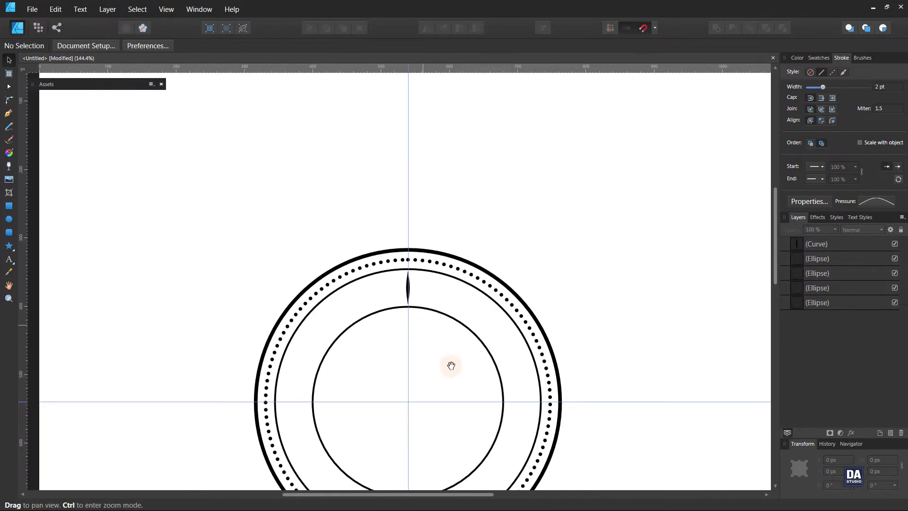
pyautogui.press('z')
pyautogui.moveTo(409, 252); pyautogui.dragTo(429, 265)
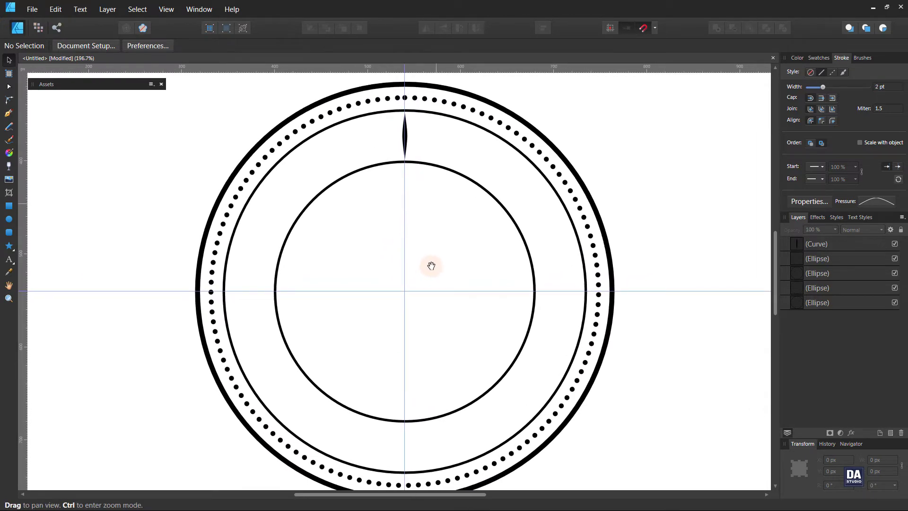
pyautogui.hotkey('ctrl', 'z')
pyautogui.press('space')
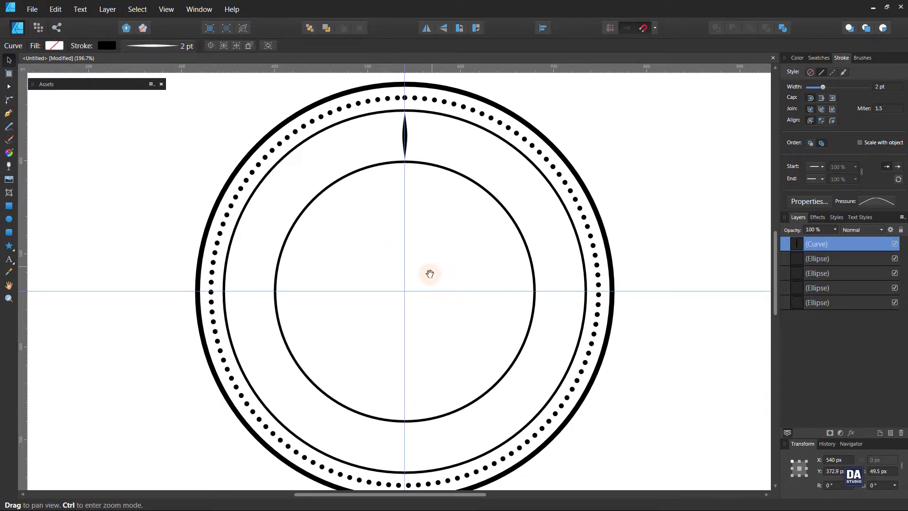
pyautogui.scroll(1, 429, 274)
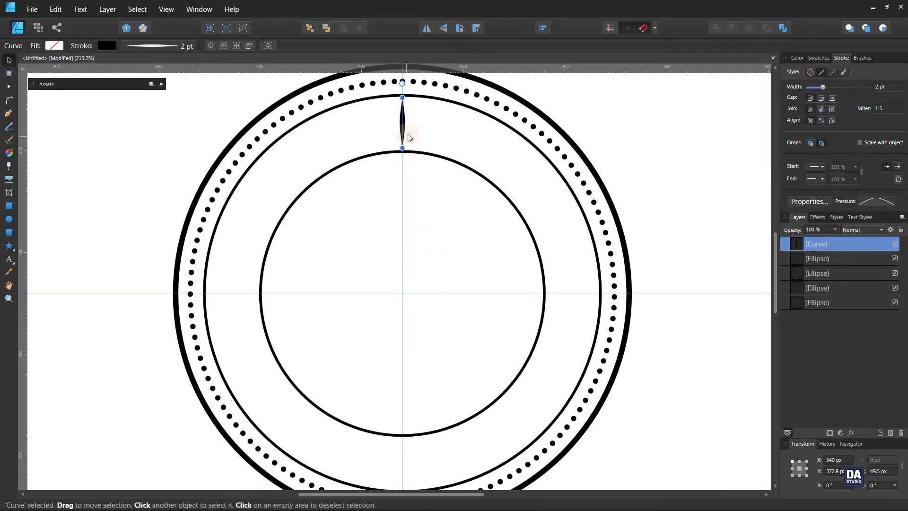
pyautogui.click(213, 48)
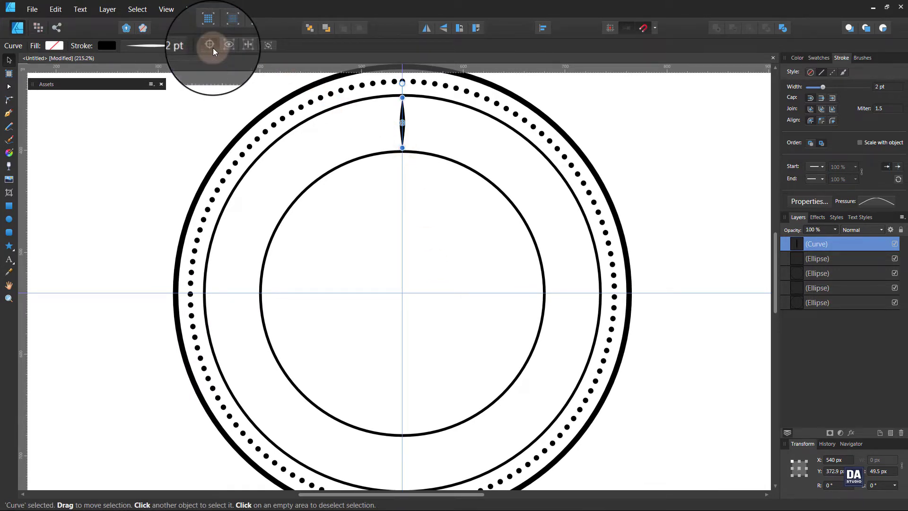
pyautogui.moveTo(400, 124); pyautogui.dragTo(402, 293)
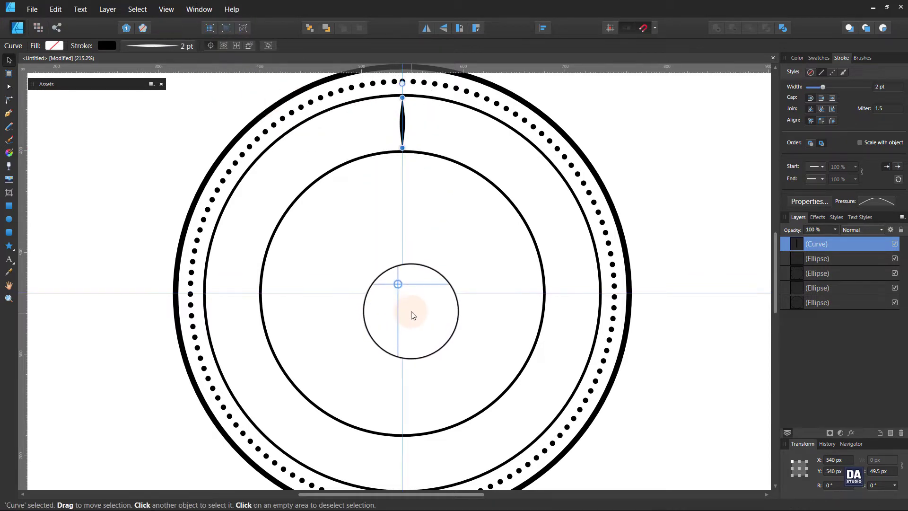
# Step: Duplicate the tapered line and rotate the copy -5° around the circles' centre
pyautogui.rightClick(853, 244)
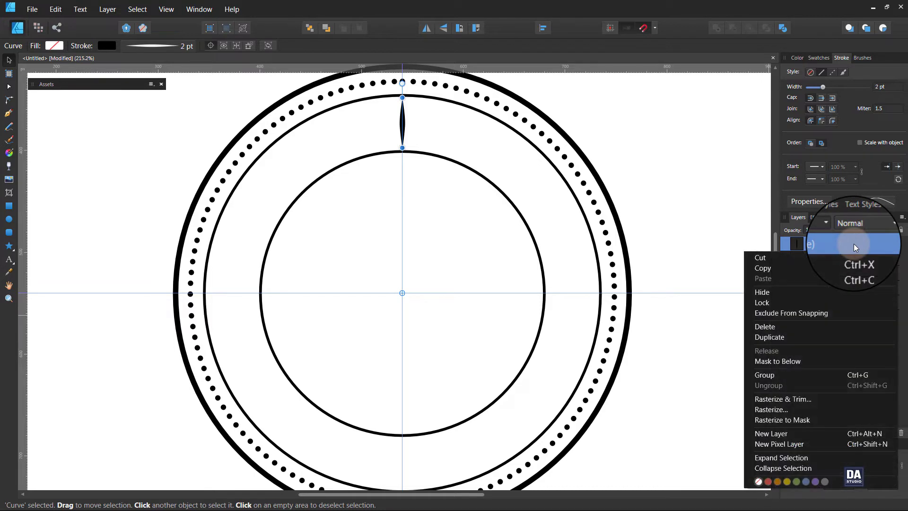
pyautogui.click(832, 337)
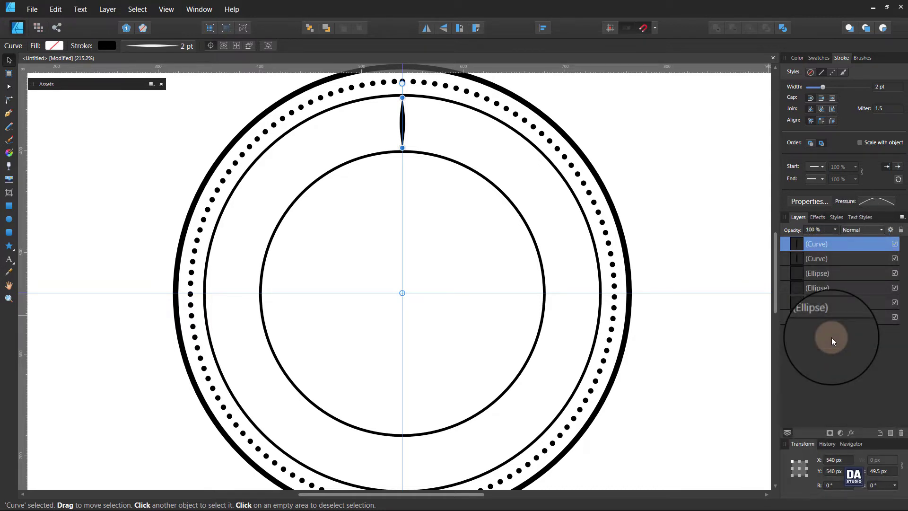
pyautogui.click(841, 484)
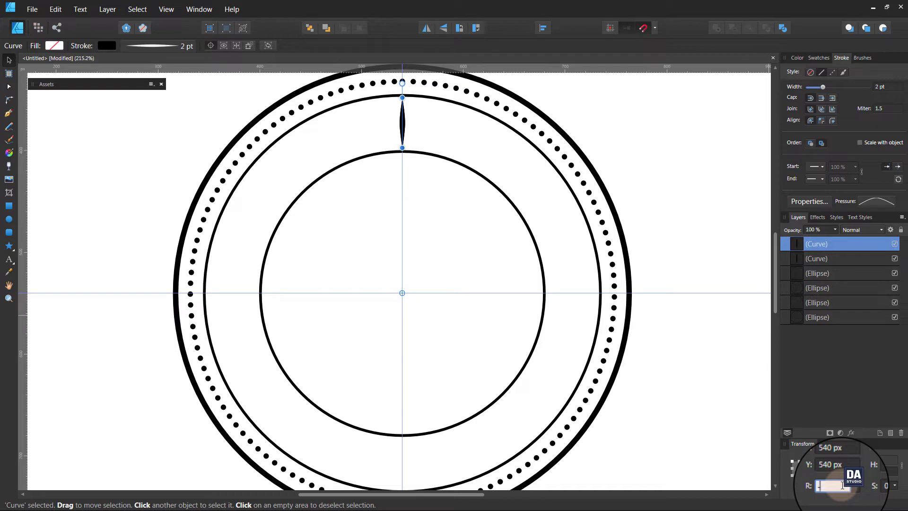
pyautogui.press('Return')
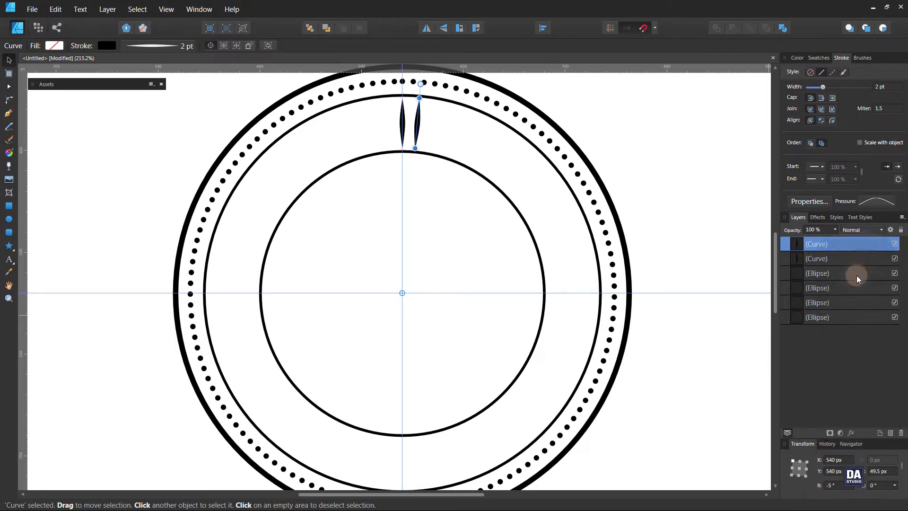
# Step: Repeat the rotated duplication of the tapered line in 5° increments until the copies fill the whole ring
pyautogui.rightClick(852, 245)
pyautogui.click(824, 337)
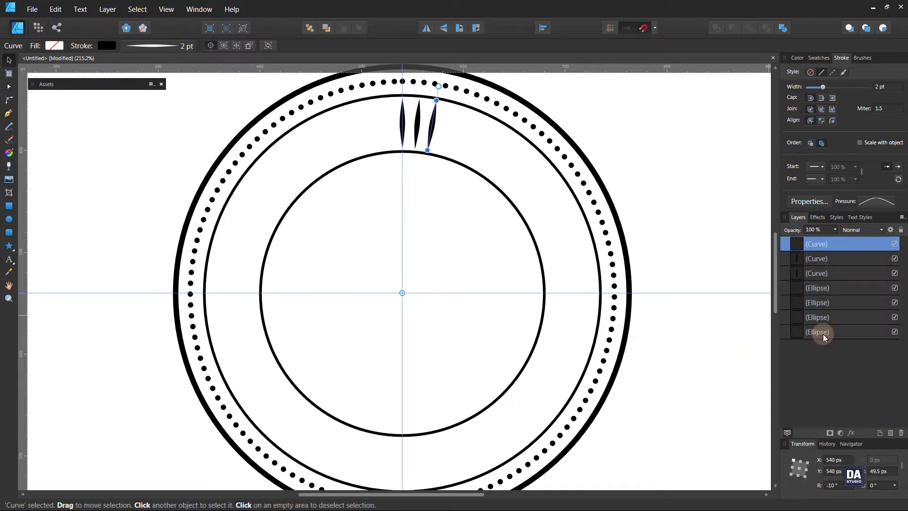
pyautogui.hotkey('ctrl', 'j')
pyautogui.hotkey('ctrl', 'j')
pyautogui.hotkey('ctrl', 'j')
pyautogui.hotkey('ctrl', 'j')
pyautogui.hotkey('ctrl', 'j')
pyautogui.hotkey('ctrl', 'j')
pyautogui.hotkey('ctrl', 'j')
pyautogui.hotkey('ctrl', 'j')
pyautogui.hotkey('ctrl', 'j')
pyautogui.hotkey('ctrl', 'j')
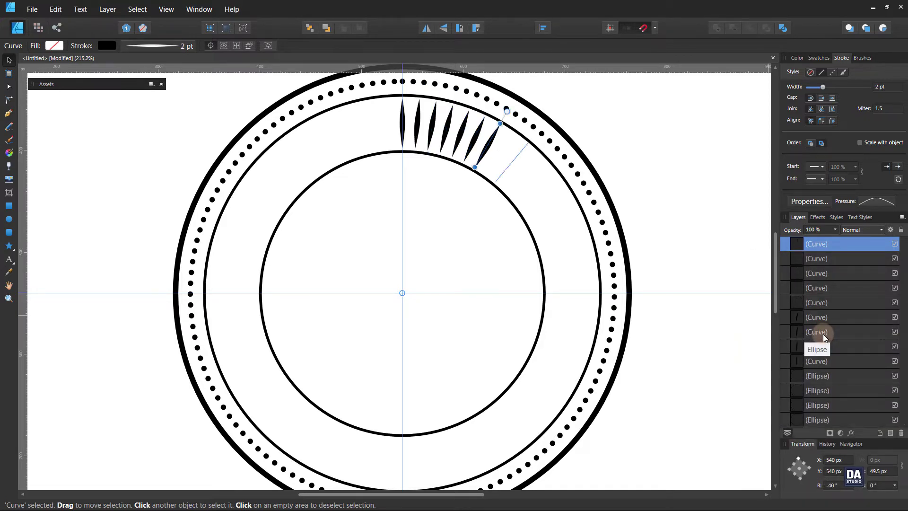
pyautogui.hotkey('ctrl', 'j')
pyautogui.hotkey('ctrl', 'j')
pyautogui.hotkey('ctrl', 'j')
pyautogui.hotkey('ctrl', 'j')
pyautogui.hotkey('ctrl', 'j')
pyautogui.hotkey('ctrl', 'j')
pyautogui.hotkey('ctrl', 'j')
pyautogui.hotkey('ctrl', 'j')
pyautogui.hotkey('ctrl', 'j')
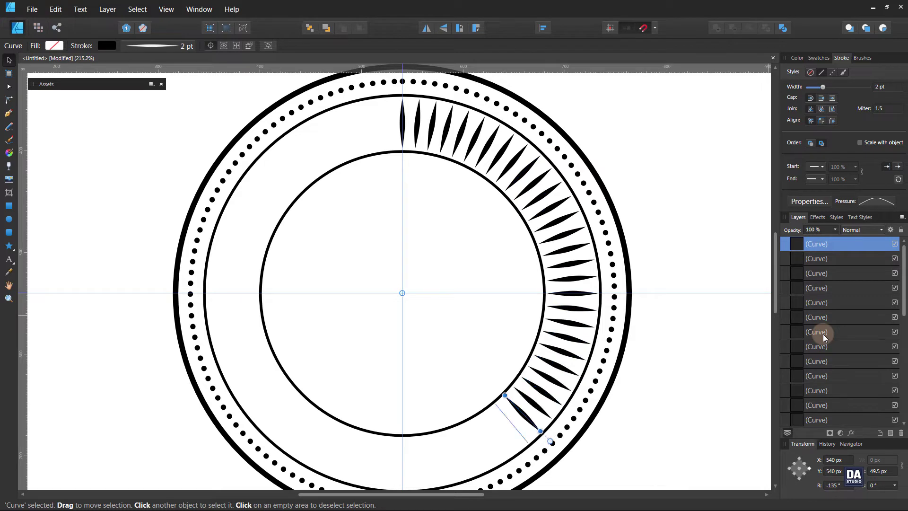
pyautogui.hotkey('ctrl', 'j')
pyautogui.hotkey('ctrl', 'j')
pyautogui.hotkey('ctrl', 'j')
pyautogui.hotkey('ctrl', 'j')
pyautogui.hotkey('ctrl', 'j')
pyautogui.hotkey('ctrl', 'j')
pyautogui.hotkey('ctrl', 'j')
pyautogui.hotkey('ctrl', 'j')
pyautogui.hotkey('ctrl', 'j')
pyautogui.hotkey('ctrl', 'j')
pyautogui.hotkey('ctrl', 'j')
pyautogui.hotkey('ctrl', 'j')
pyautogui.hotkey('ctrl', 'j')
pyautogui.hotkey('ctrl', 'j')
pyautogui.hotkey('ctrl', 'j')
pyautogui.hotkey('ctrl', 'j')
pyautogui.hotkey('ctrl', 'j')
pyautogui.hotkey('ctrl', 'j')
pyautogui.hotkey('ctrl', 'j')
pyautogui.hotkey('ctrl', 'j')
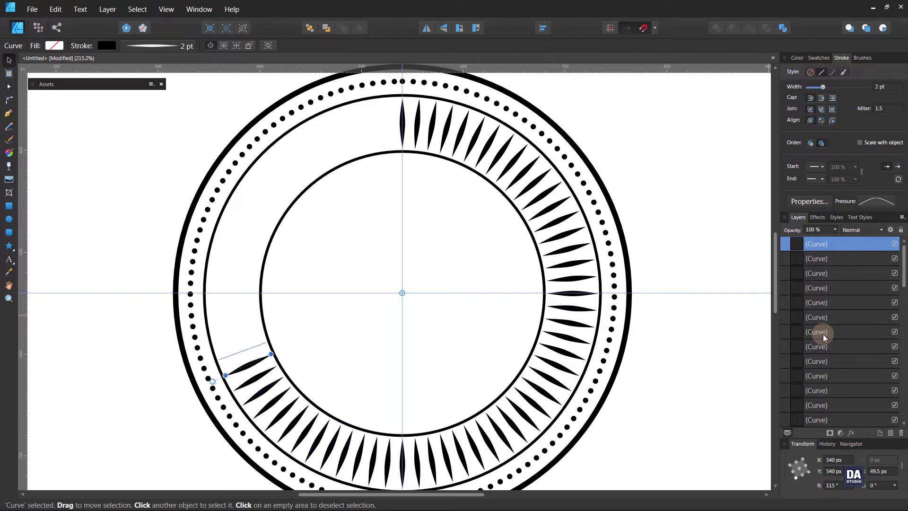
pyautogui.hotkey('ctrl', 'j')
pyautogui.hotkey('ctrl', 'j')
pyautogui.hotkey('ctrl', 'j')
pyautogui.hotkey('ctrl', 'j')
pyautogui.hotkey('ctrl', 'j')
pyautogui.hotkey('ctrl', 'j')
pyautogui.hotkey('ctrl', 'j')
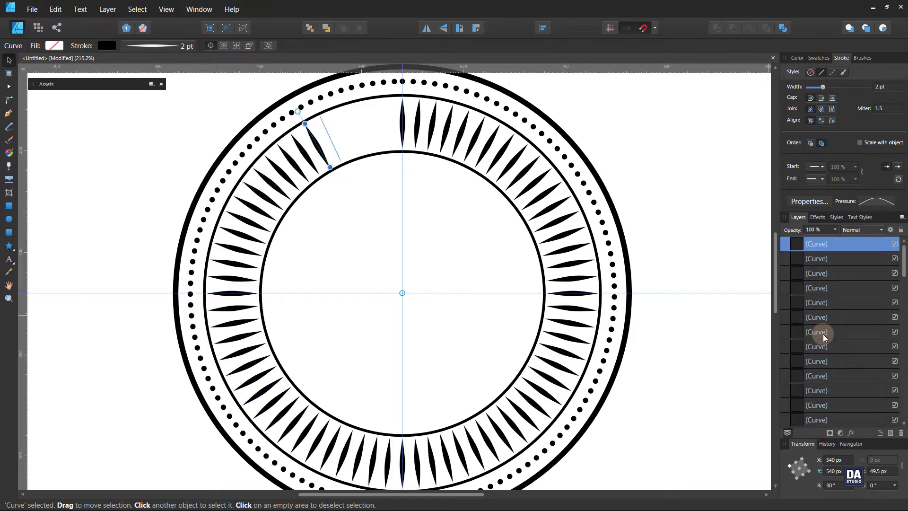
pyautogui.hotkey('ctrl', 'j')
pyautogui.hotkey('ctrl', 'j')
pyautogui.hotkey('ctrl', 'j')
pyautogui.hotkey('ctrl', 'j')
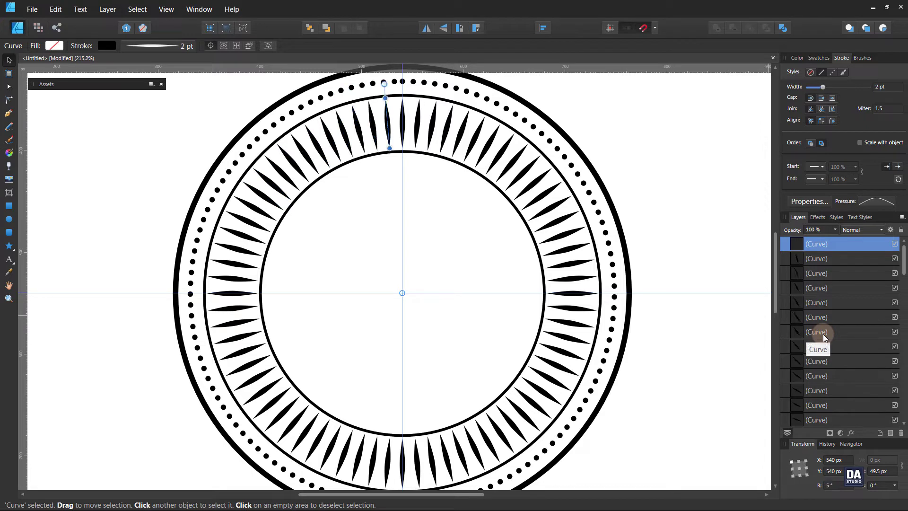
# Step: Select the tapered line copies down to the original one and group them
pyautogui.scroll(-10, 830, 334)
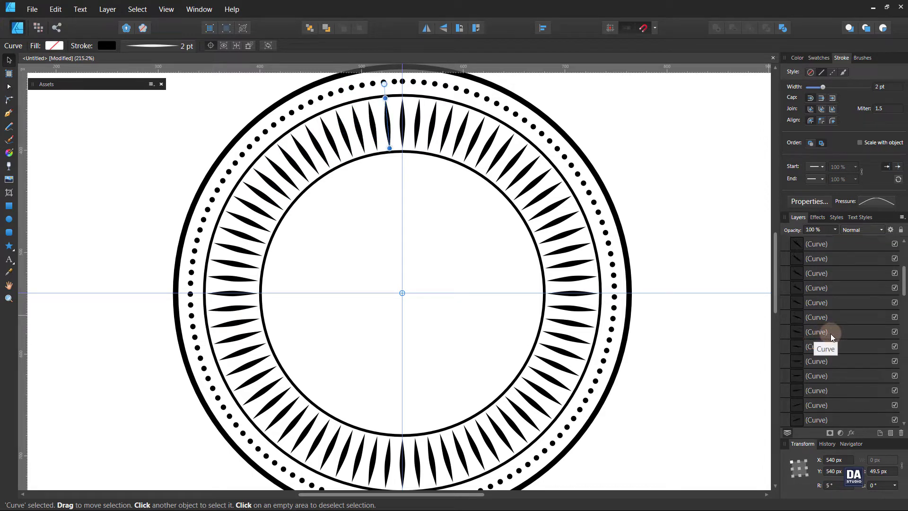
pyautogui.scroll(-10, 832, 335)
pyautogui.scroll(-2, 832, 337)
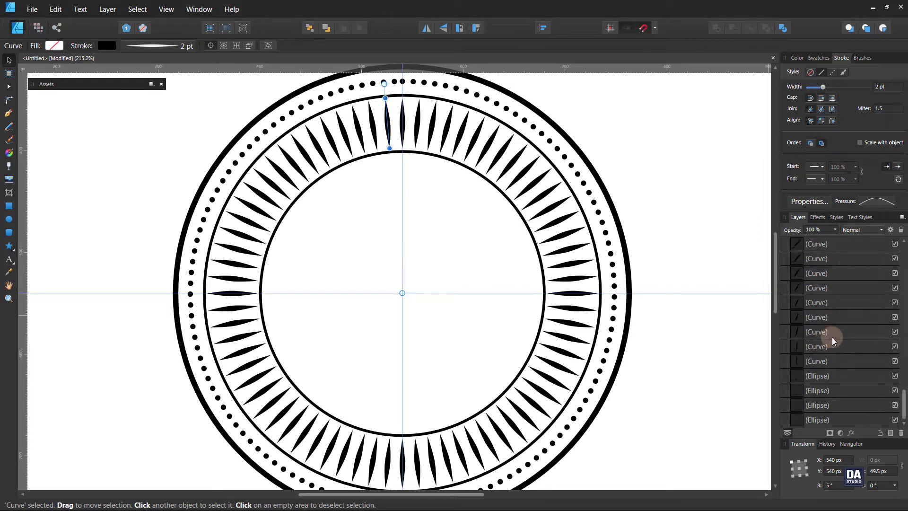
pyautogui.keyDown('shift'); pyautogui.click(836, 362); pyautogui.keyUp('shift')
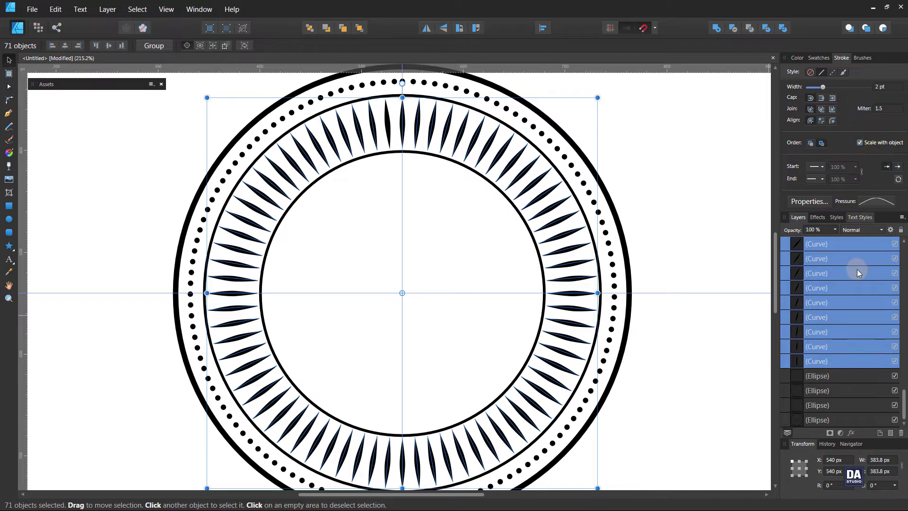
pyautogui.rightClick(856, 306)
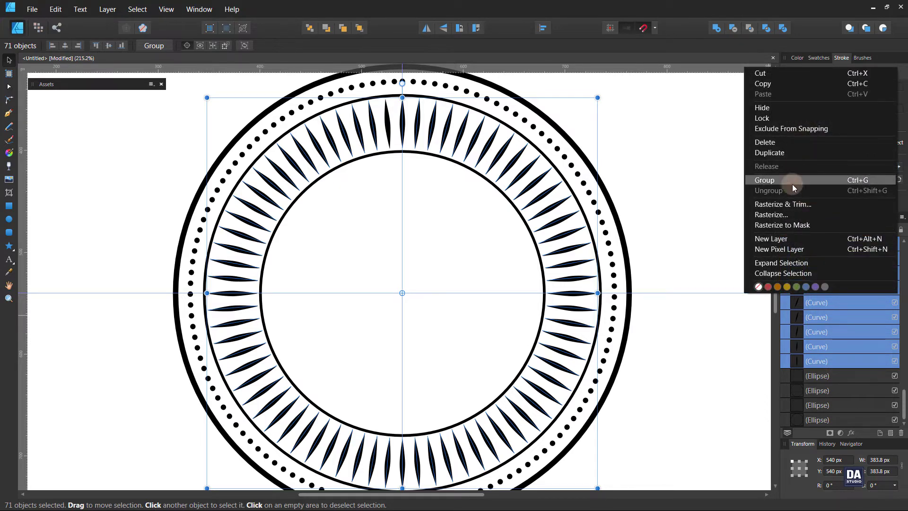
pyautogui.click(792, 181)
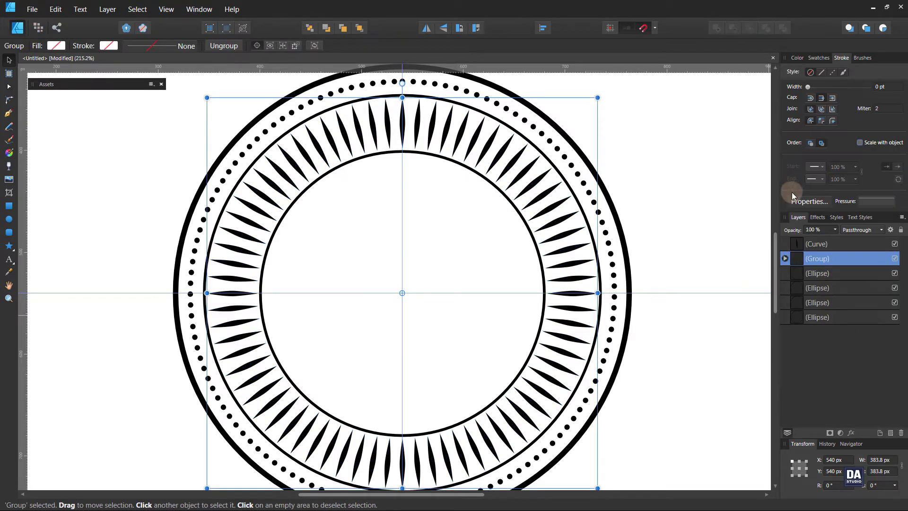
# Step: Move the one remaining ungrouped tapered line into the group and check the group's contents
pyautogui.click(822, 245)
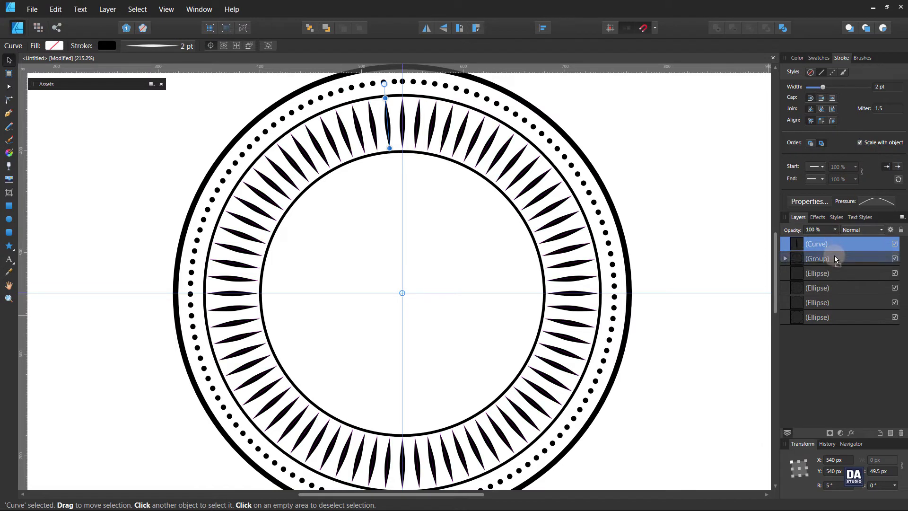
pyautogui.moveTo(834, 255); pyautogui.dragTo(826, 261)
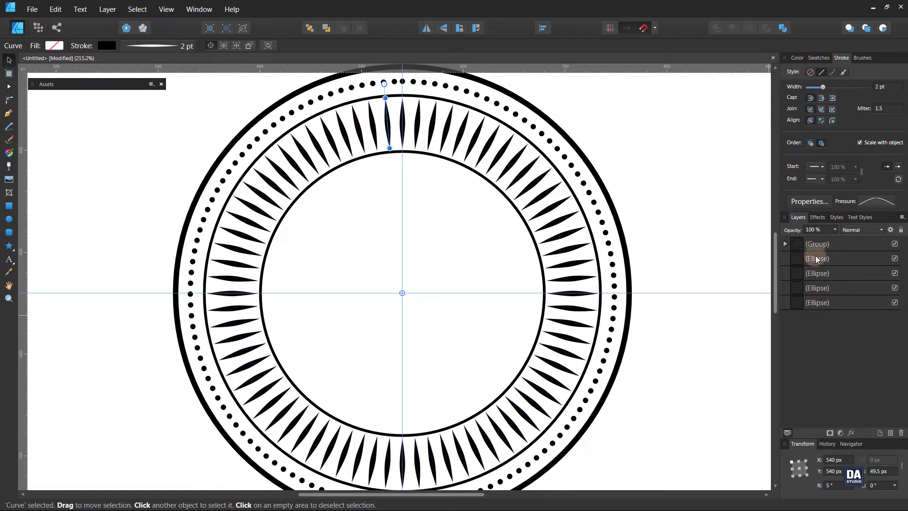
pyautogui.click(786, 244)
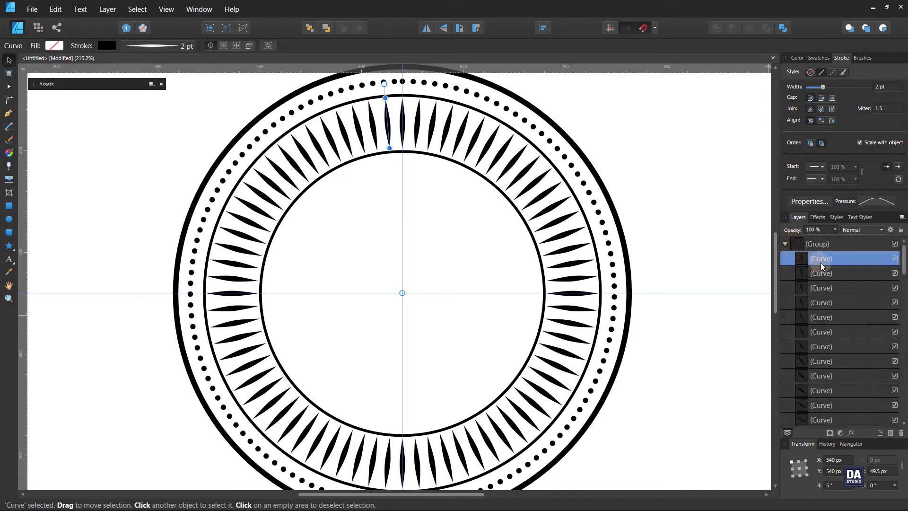
pyautogui.click(785, 243)
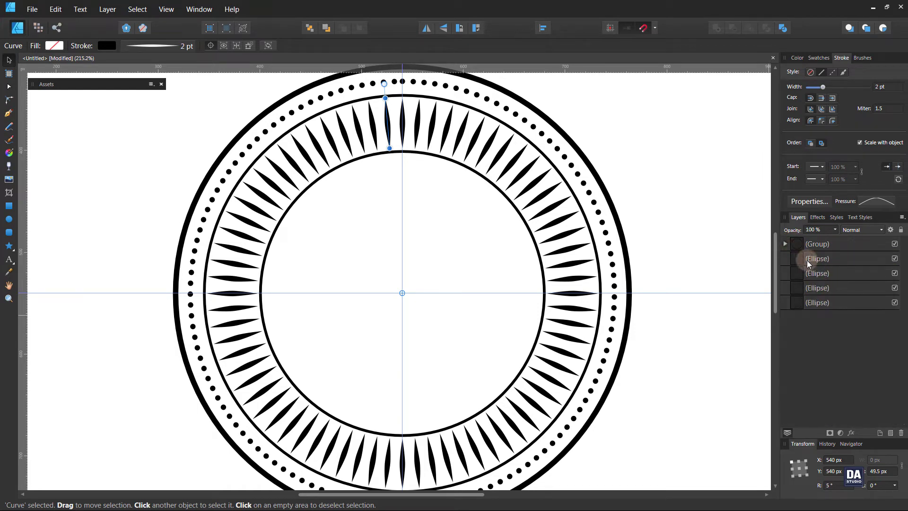
# Step: Select the four concentric ellipses below the group to review them together
pyautogui.click(818, 258)
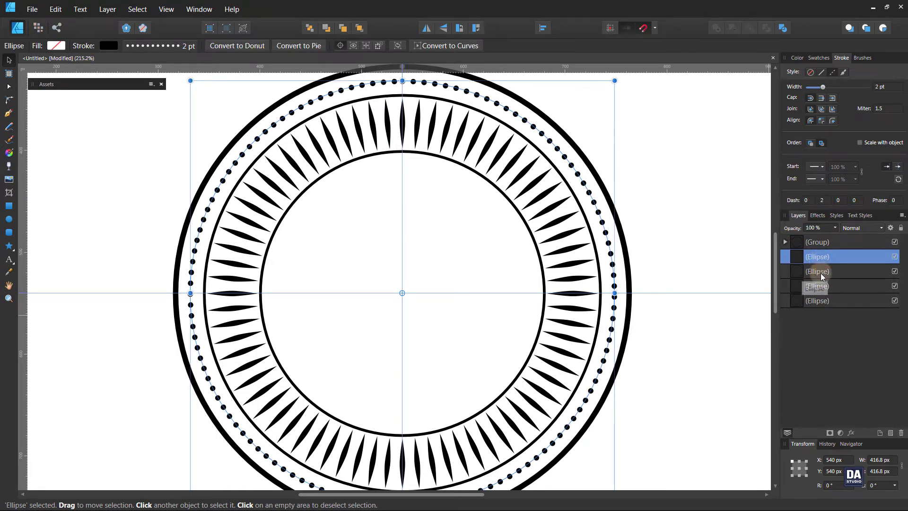
pyautogui.keyDown('shift'); pyautogui.click(820, 272); pyautogui.keyUp('shift')
pyautogui.keyDown('shift'); pyautogui.click(823, 287); pyautogui.keyUp('shift')
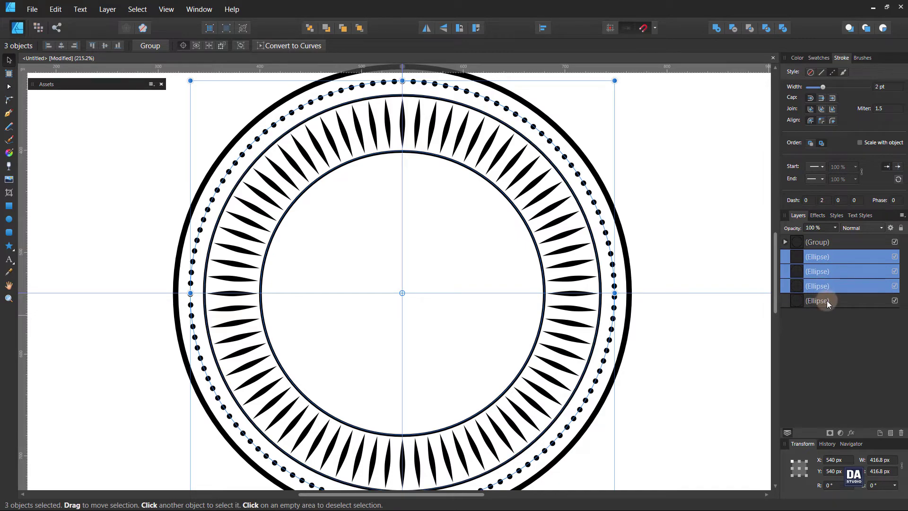
pyautogui.keyDown('shift'); pyautogui.click(827, 301); pyautogui.keyUp('shift')
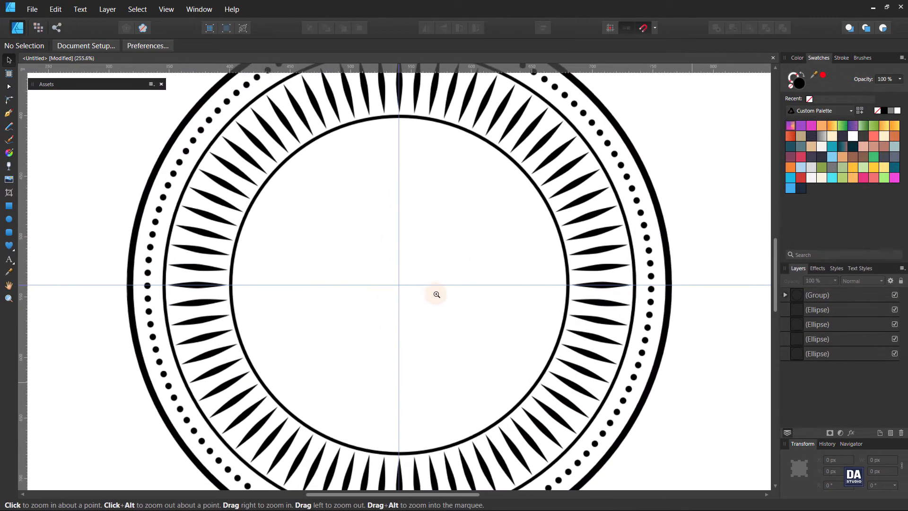
# Step: Draw a cog about 255 px wide outward from the guides' crossing, inside the innermost circle
pyautogui.moveTo(436, 294); pyautogui.dragTo(469, 299)
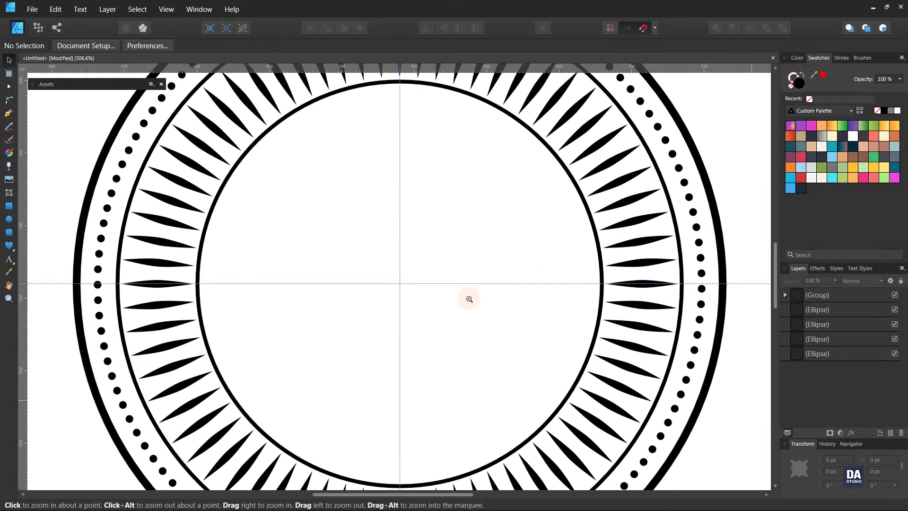
pyautogui.press('v')
pyautogui.click(11, 249)
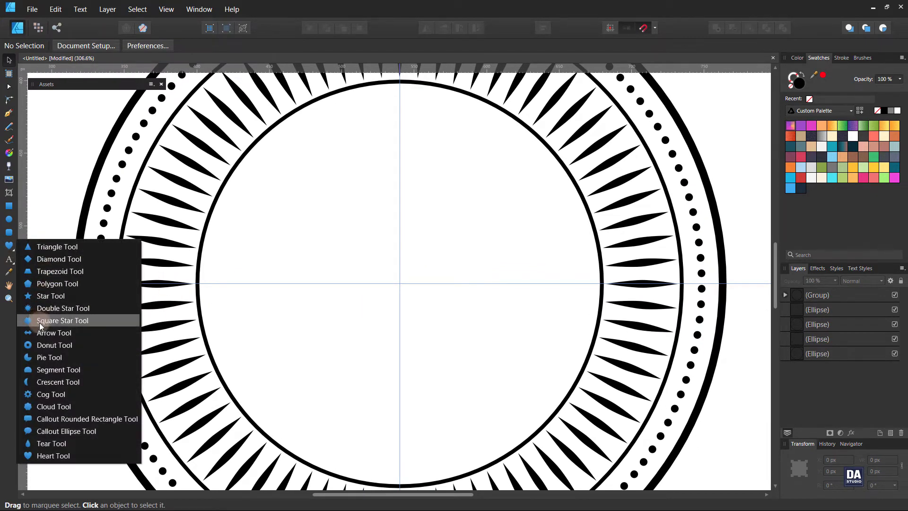
pyautogui.click(39, 394)
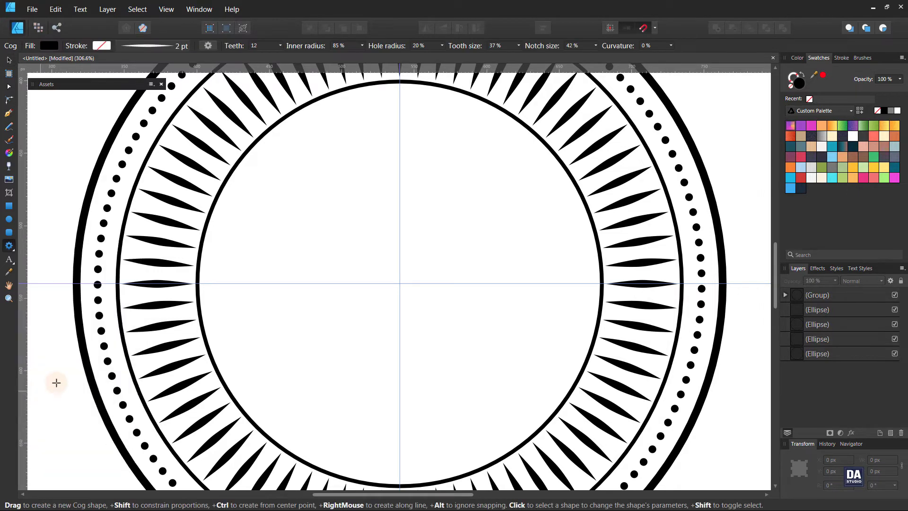
pyautogui.moveTo(399, 283); pyautogui.dragTo(644, 409)
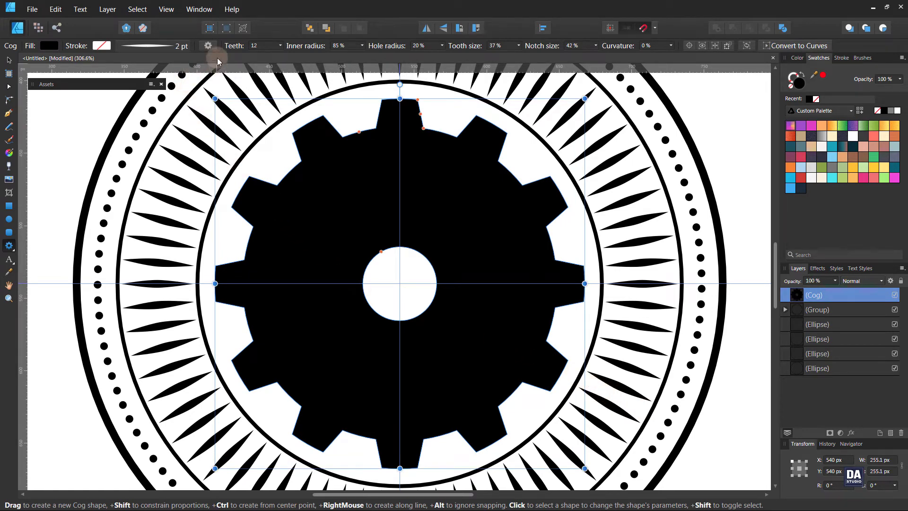
# Step: Apply the cog preset with separate, curved pointed teeth and set the number of teeth to 37
pyautogui.click(208, 46)
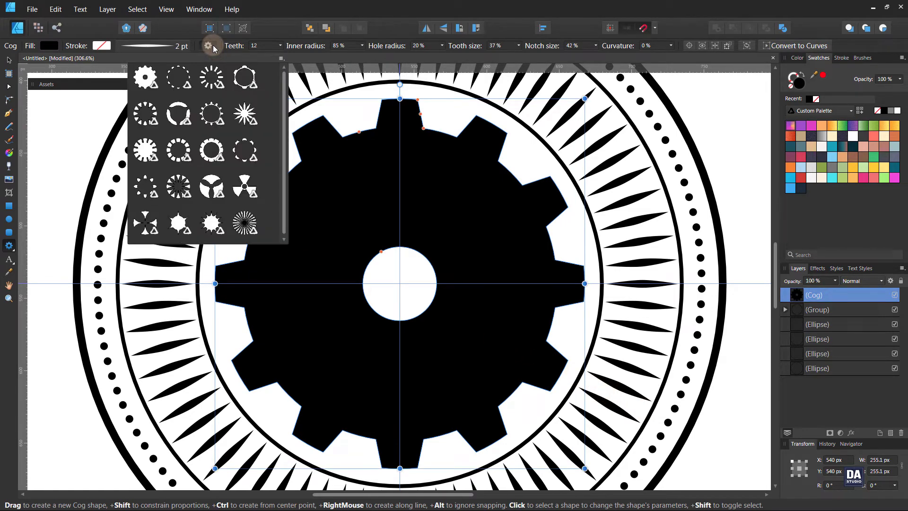
pyautogui.click(150, 115)
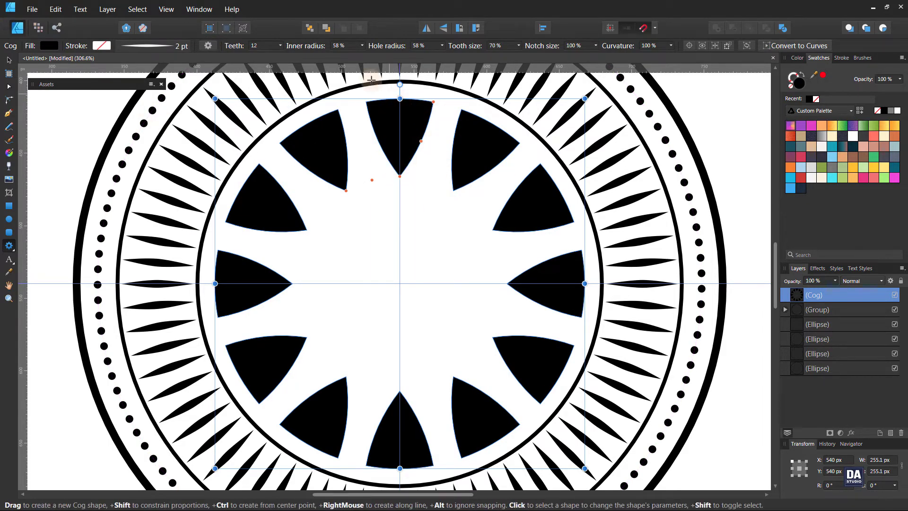
pyautogui.scroll(20, 255, 44)
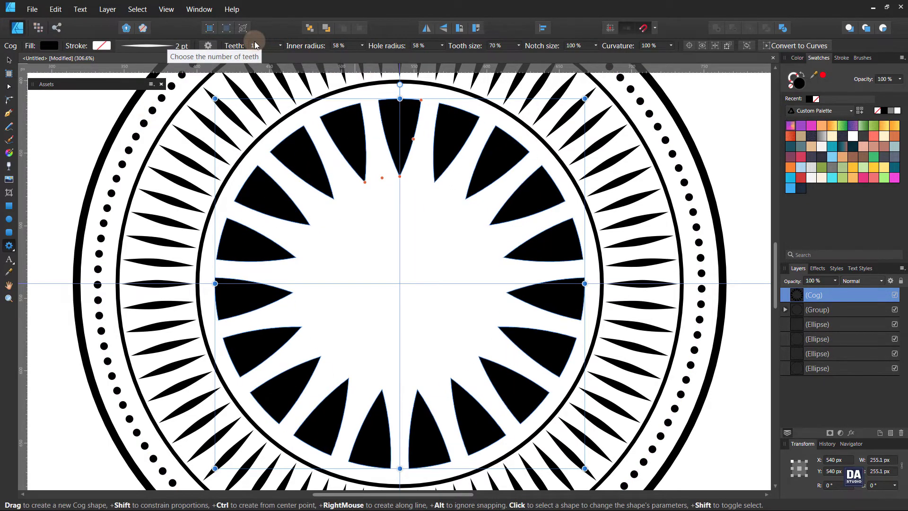
pyautogui.scroll(2, 255, 45)
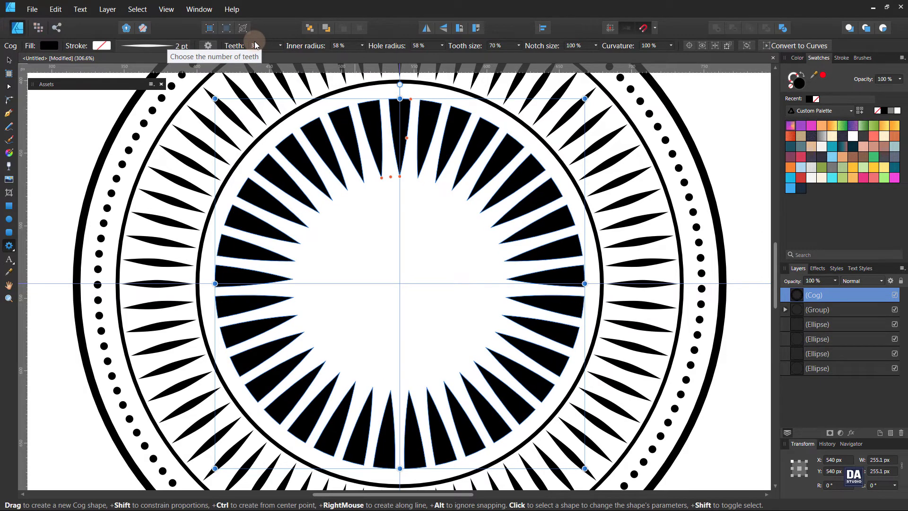
# Step: Enlarge the cog around its centre to about 271 px so it nearly reaches the innermost circle
pyautogui.click(9, 60)
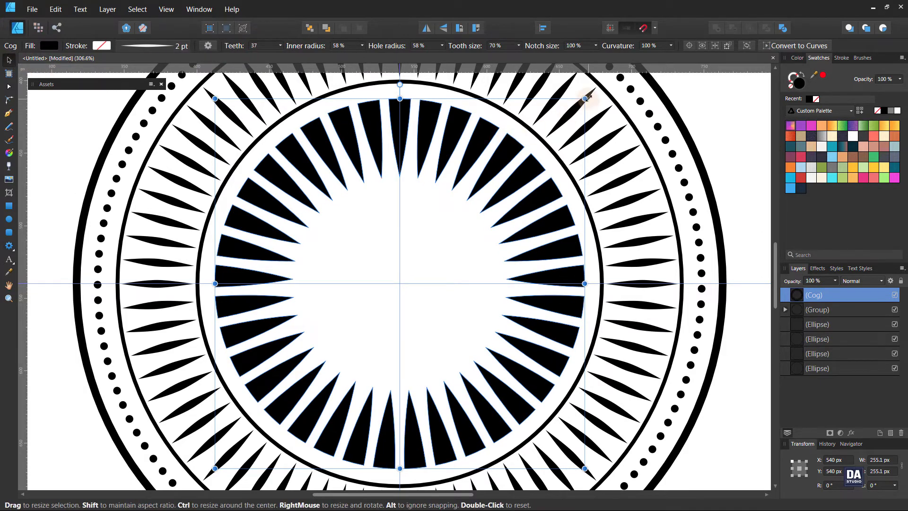
pyautogui.moveTo(585, 99); pyautogui.dragTo(599, 88)
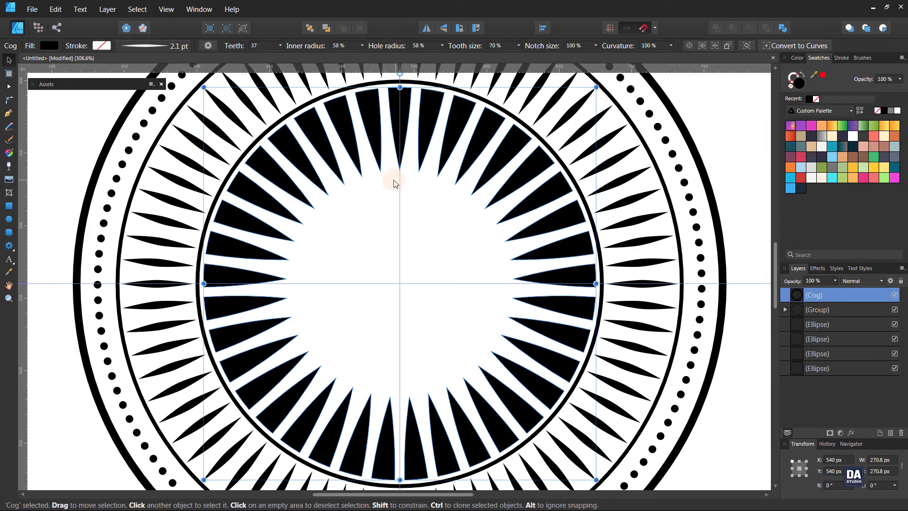
# Step: Straighten the cog's teeth by reducing the curvature to 0% and set the number of teeth to 36
pyautogui.click(9, 246)
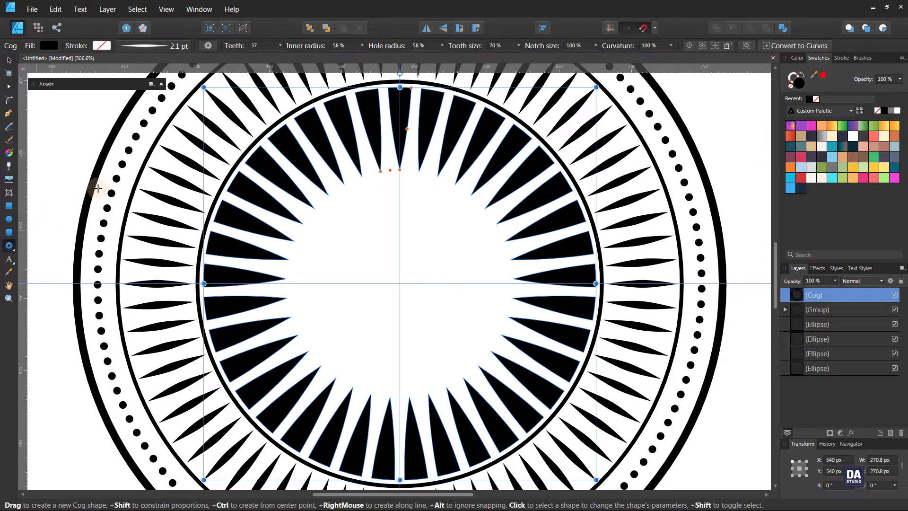
pyautogui.moveTo(407, 128); pyautogui.dragTo(406, 133)
pyautogui.scroll(8, 257, 47)
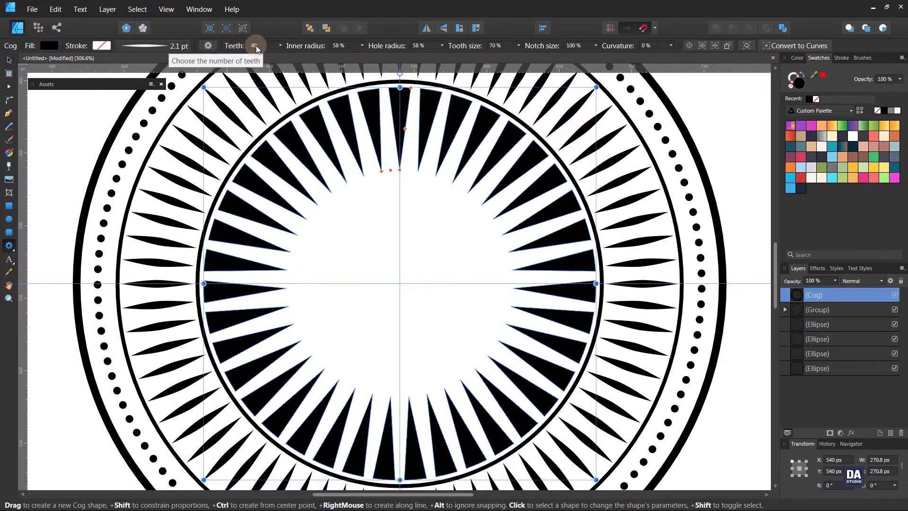
pyautogui.scroll(-9, 257, 47)
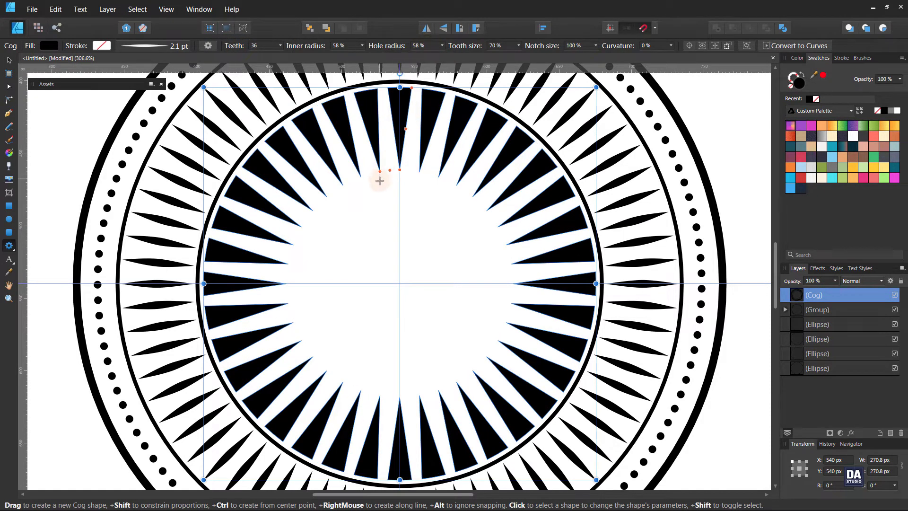
# Step: Reshape the cog into a ring of short triangles with 90% inner radius, 46 teeth and 100% tooth size
pyautogui.moveTo(390, 169); pyautogui.dragTo(387, 115)
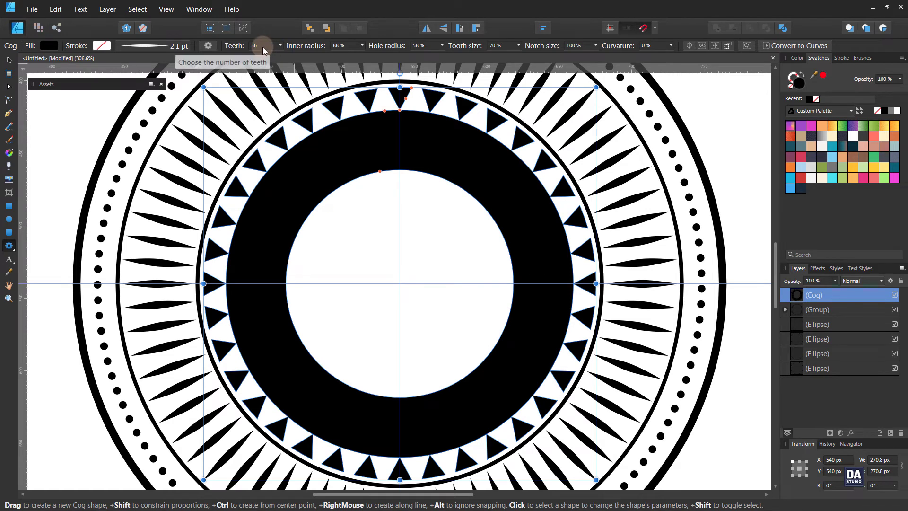
pyautogui.scroll(16, 263, 51)
pyautogui.scroll(-6, 264, 50)
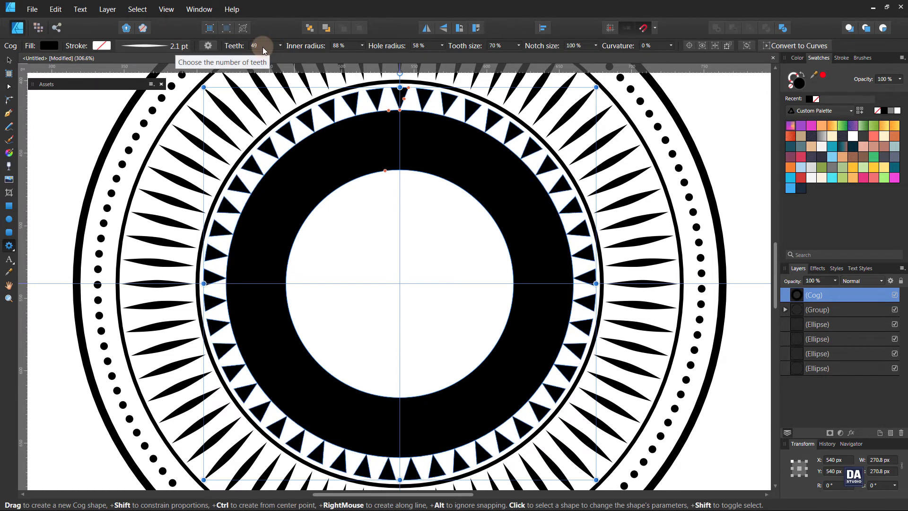
pyautogui.moveTo(388, 114); pyautogui.dragTo(410, 87)
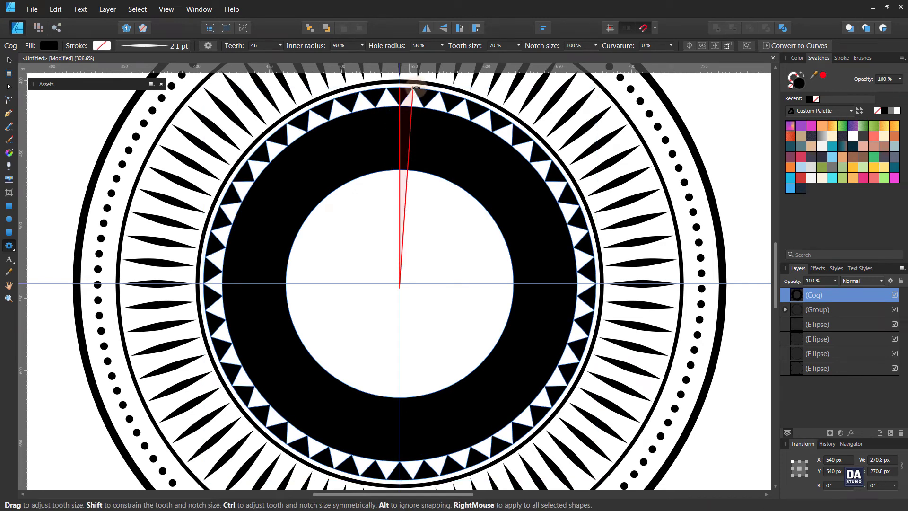
pyautogui.moveTo(410, 88); pyautogui.dragTo(405, 107)
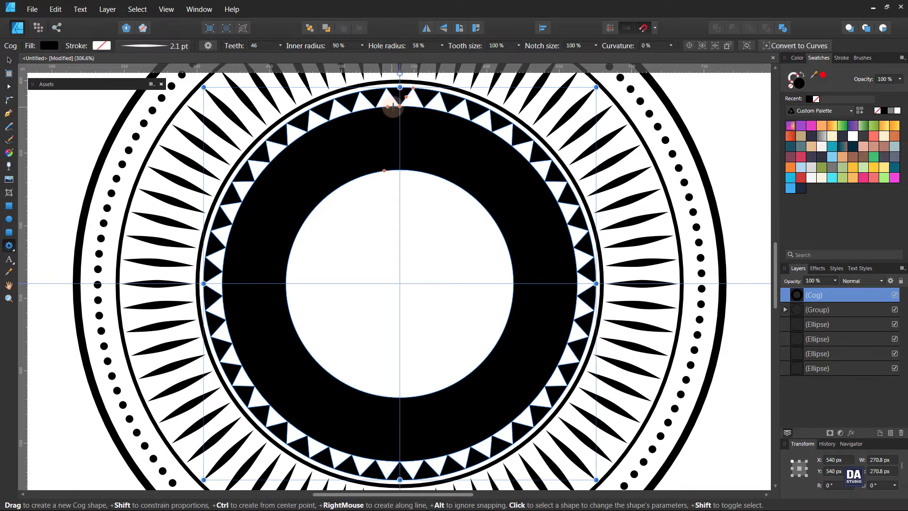
# Step: Set the cog's hole radius to 90% to match its inner radius, and deselect the cog
pyautogui.moveTo(372, 169); pyautogui.dragTo(367, 77)
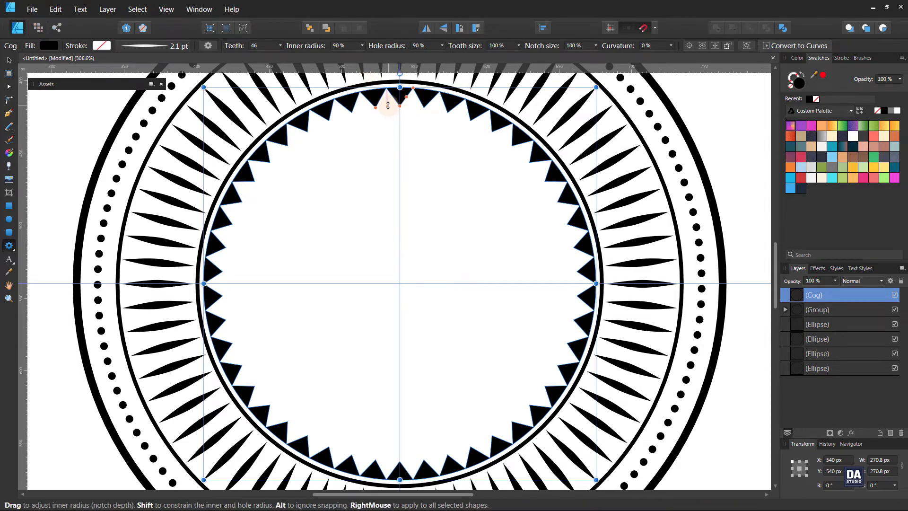
pyautogui.moveTo(388, 108)
pyautogui.mouseDown()
pyautogui.moveTo(390, 125)
pyautogui.moveTo(373, 102)
pyautogui.mouseUp()
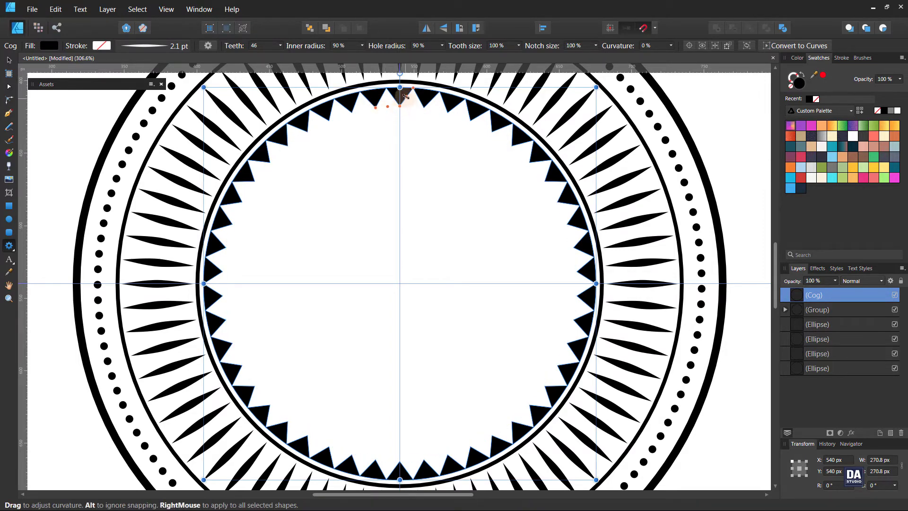
pyautogui.click(9, 61)
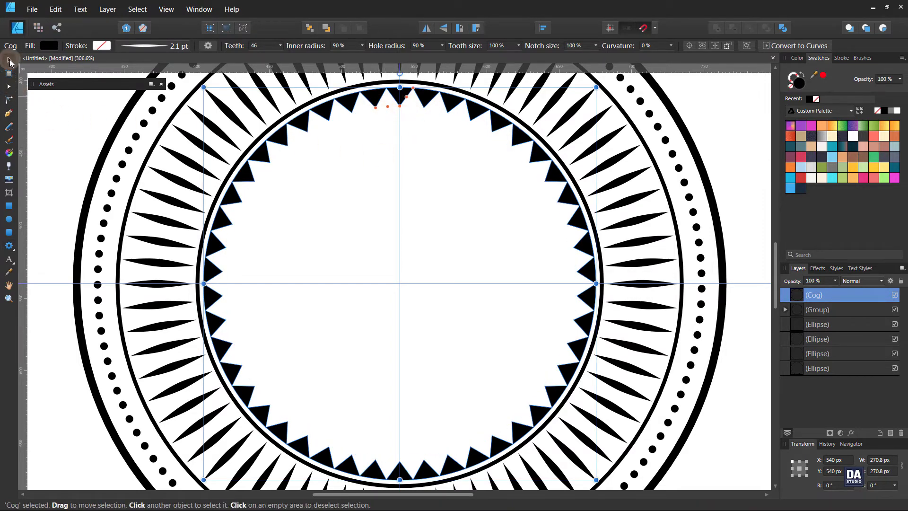
pyautogui.click(66, 113)
# Step: Hide the guides crossing the centre of the ornament
pyautogui.press('z')
pyautogui.moveTo(428, 271); pyautogui.dragTo(241, 219)
pyautogui.moveTo(493, 260); pyautogui.dragTo(488, 263)
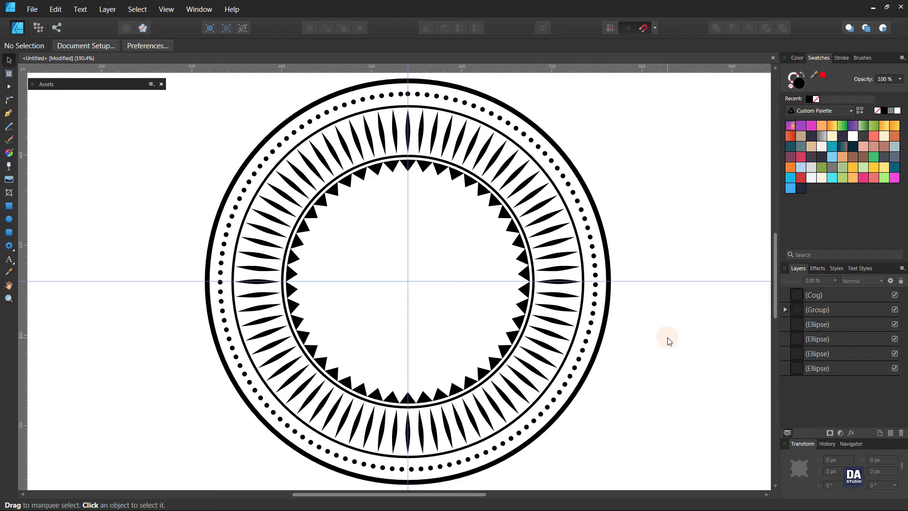
pyautogui.click(166, 9)
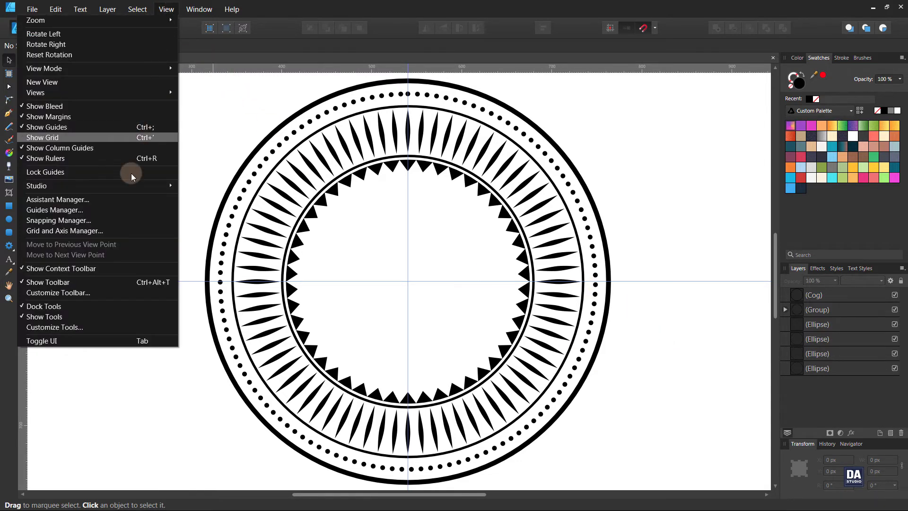
pyautogui.click(137, 127)
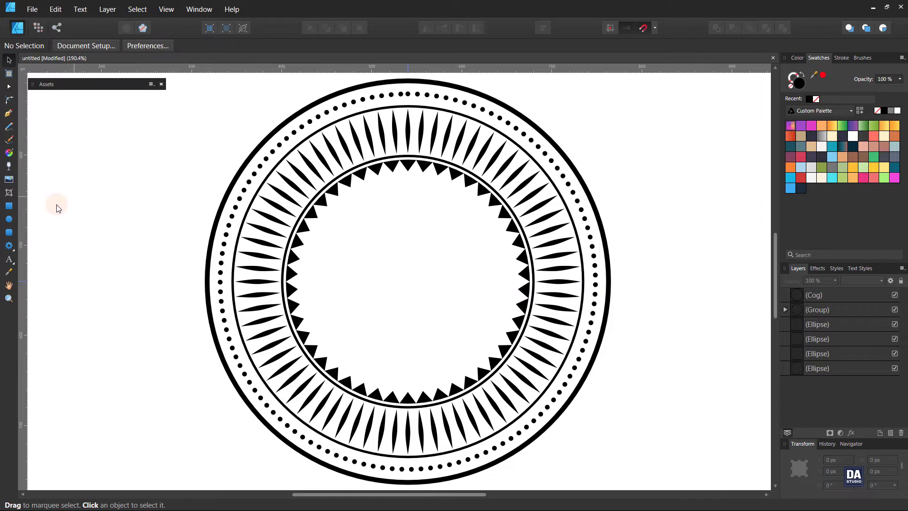
# Step: Add the art text "RETRO" in bold 20 pt Lemon/Milk inside the ring of teeth
pyautogui.click(9, 261)
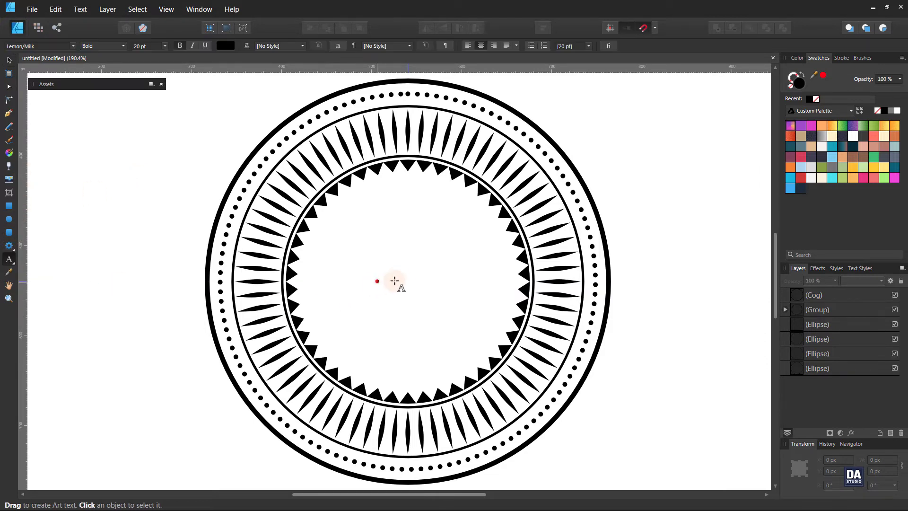
pyautogui.click(401, 294)
pyautogui.write('RETRO')
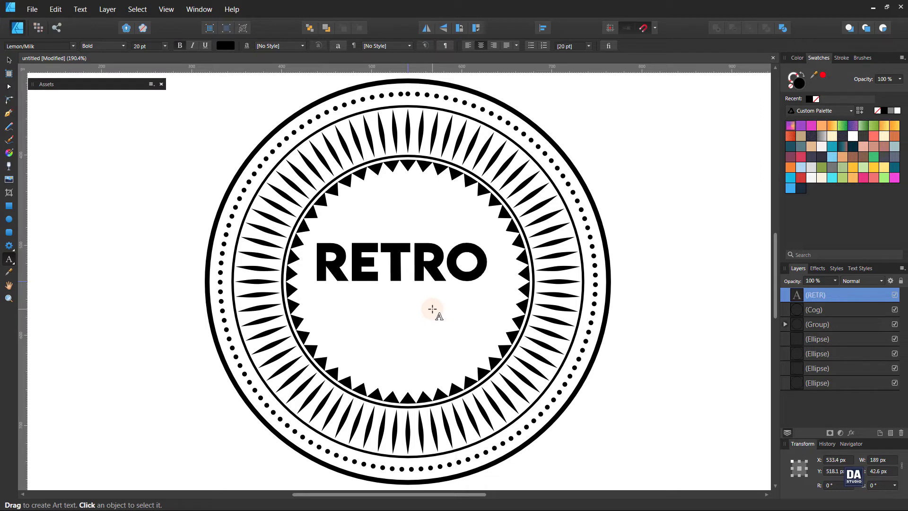
pyautogui.press('Escape')
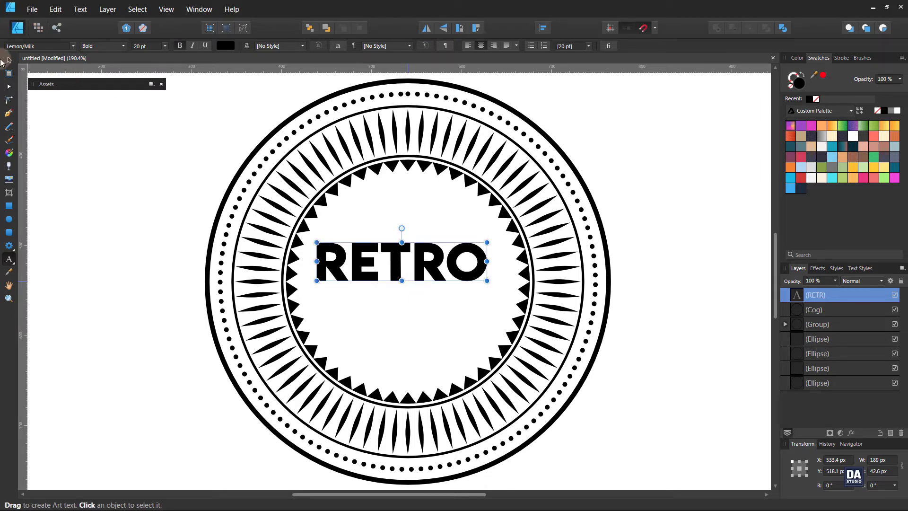
pyautogui.click(9, 61)
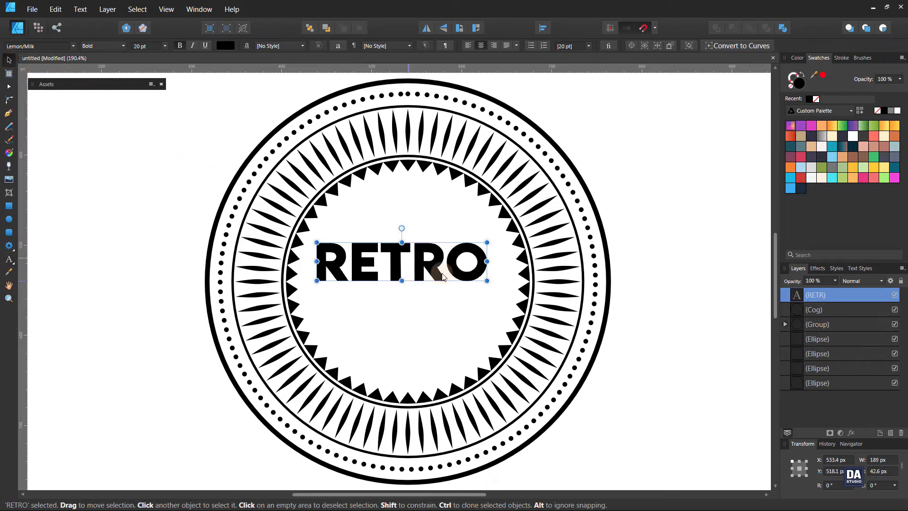
# Step: Duplicate the RETRO text directly below the original and change the copy's wording to "BRAND"
pyautogui.moveTo(431, 280); pyautogui.dragTo(428, 319)
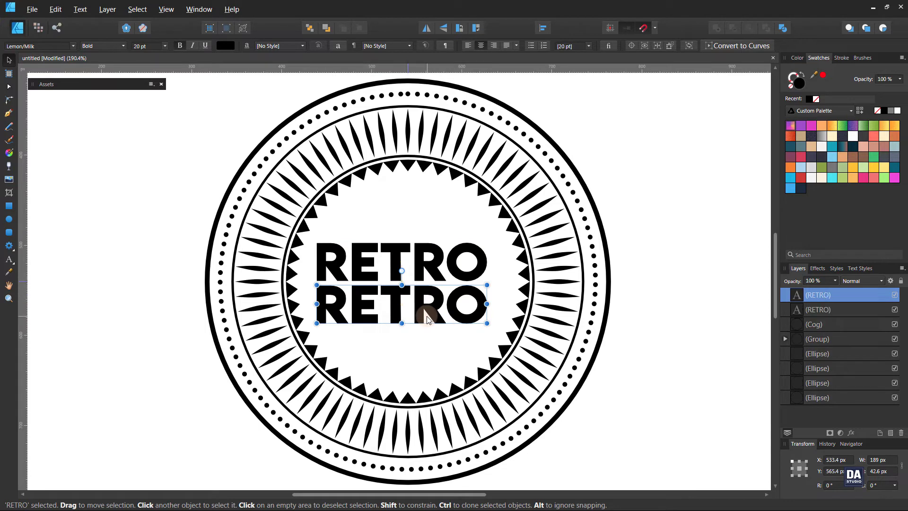
pyautogui.doubleClick(411, 313)
pyautogui.write('BRAND')
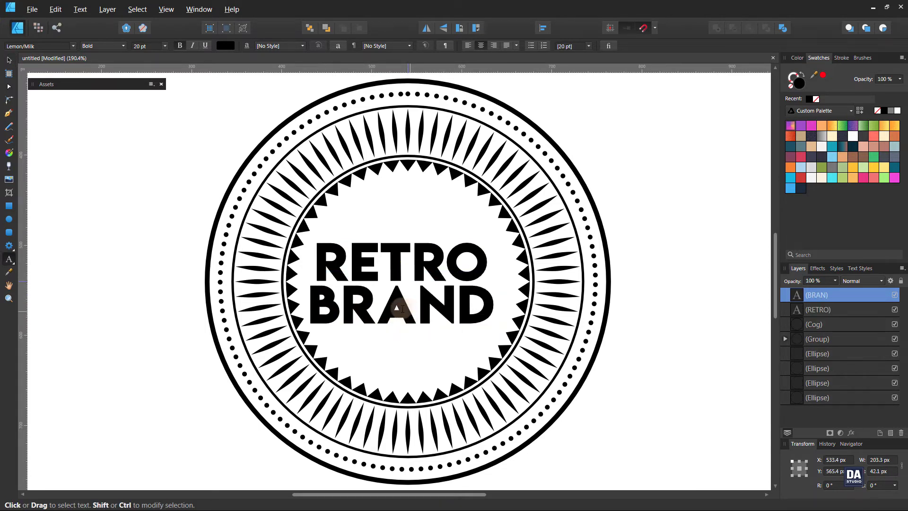
pyautogui.press('Escape')
# Step: Enlarge the BRAND text to about 224 px wide and shift RETRO up by about 4 px
pyautogui.click(9, 61)
pyautogui.scroll(2, 136, 49)
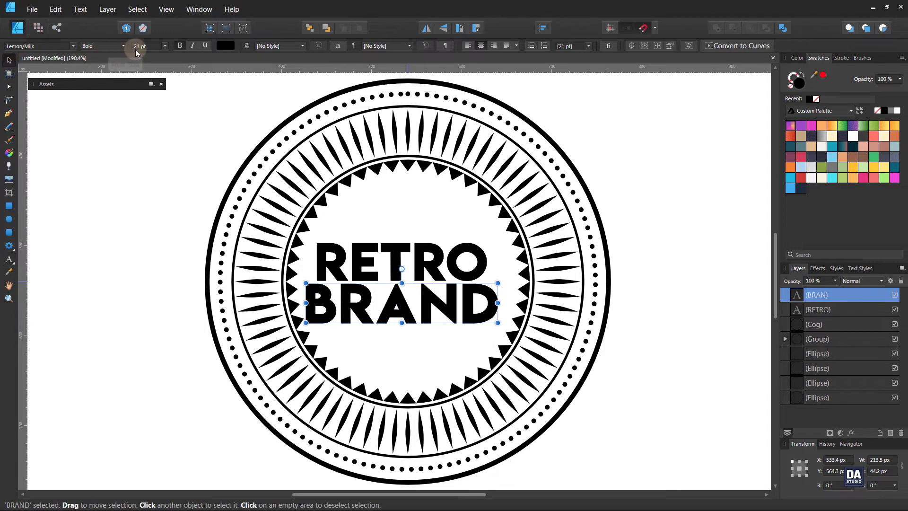
pyautogui.click(427, 269)
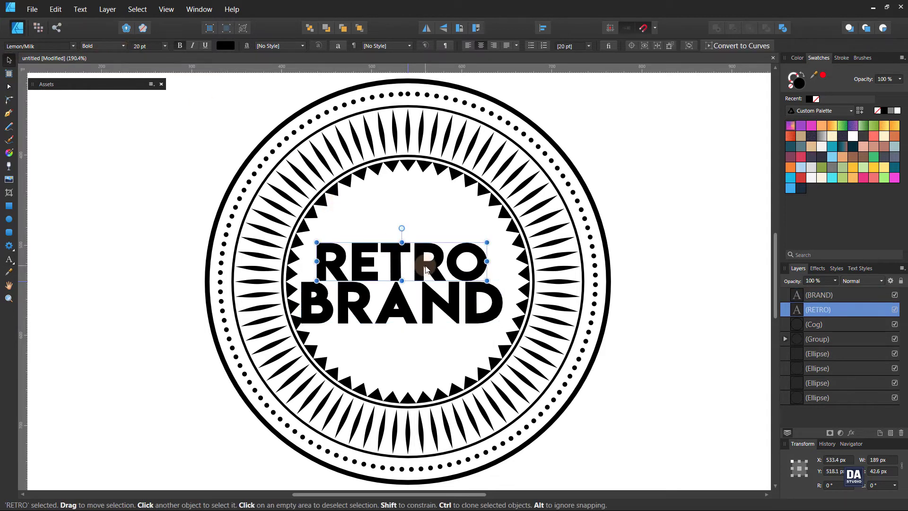
pyautogui.moveTo(425, 267); pyautogui.dragTo(425, 263)
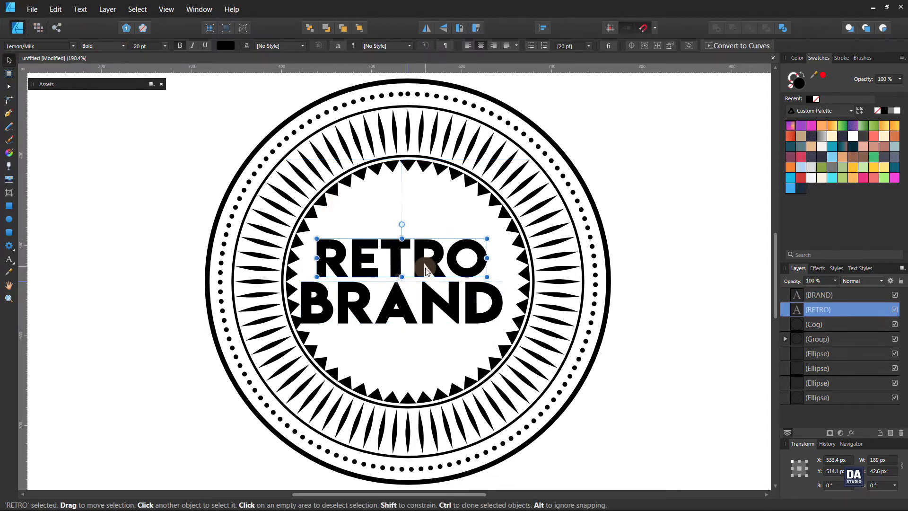
# Step: Group the RETRO and BRAND texts and centre the group horizontally at X 540 px
pyautogui.keyDown('shift'); pyautogui.click(448, 300); pyautogui.keyUp('shift')
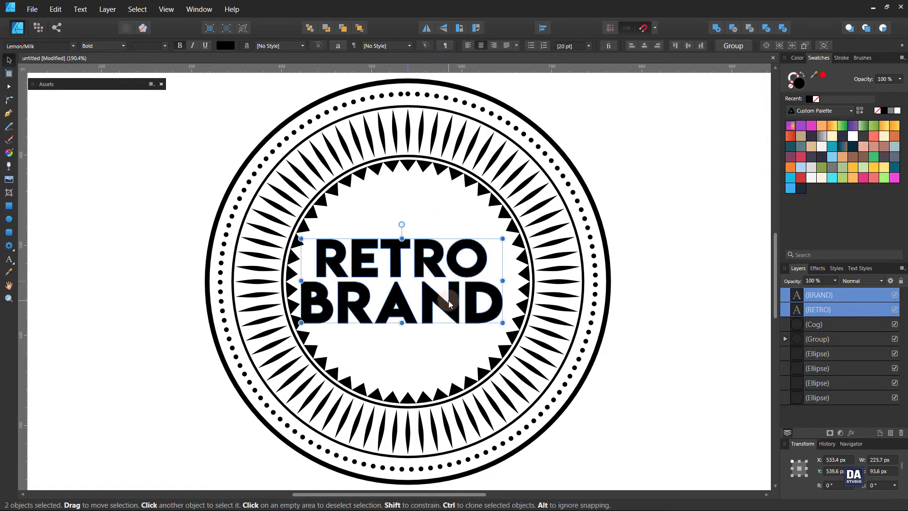
pyautogui.rightClick(448, 300)
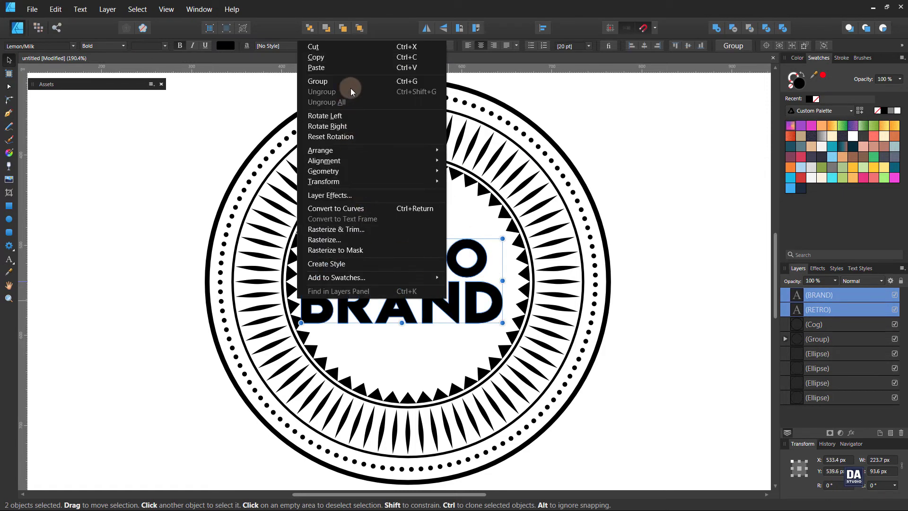
pyautogui.click(364, 84)
pyautogui.click(542, 28)
pyautogui.click(560, 59)
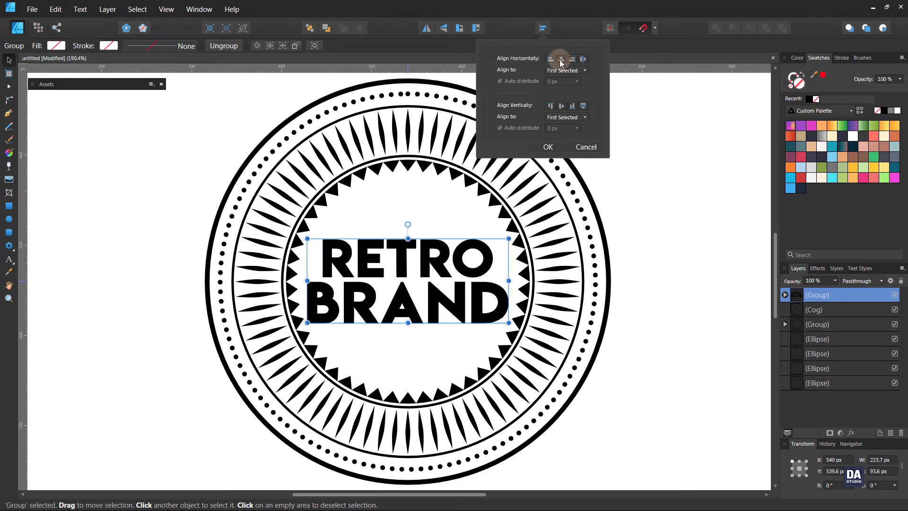
pyautogui.click(557, 145)
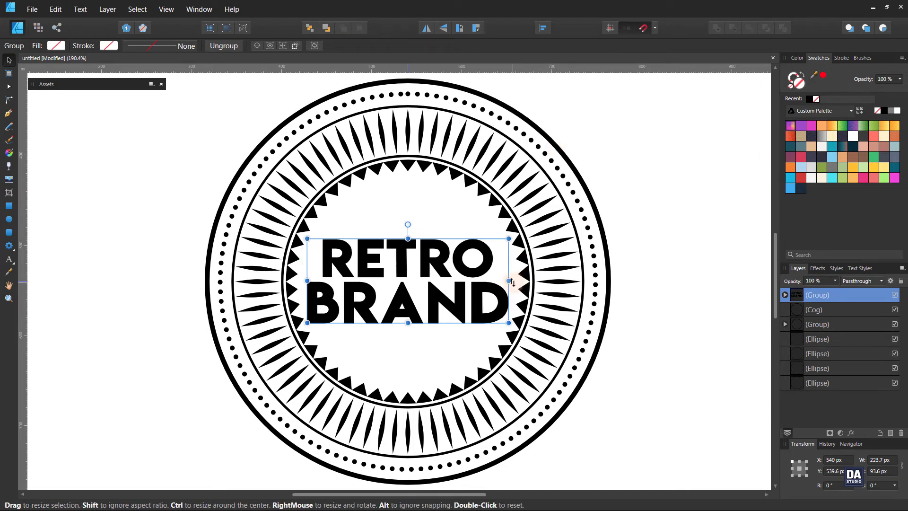
# Step: Shear the RETRO BRAND group vertically so its lines slant upward, and reposition it at the ring's centre
pyautogui.moveTo(510, 281); pyautogui.dragTo(511, 242)
pyautogui.moveTo(475, 268); pyautogui.dragTo(481, 300)
pyautogui.click(661, 292)
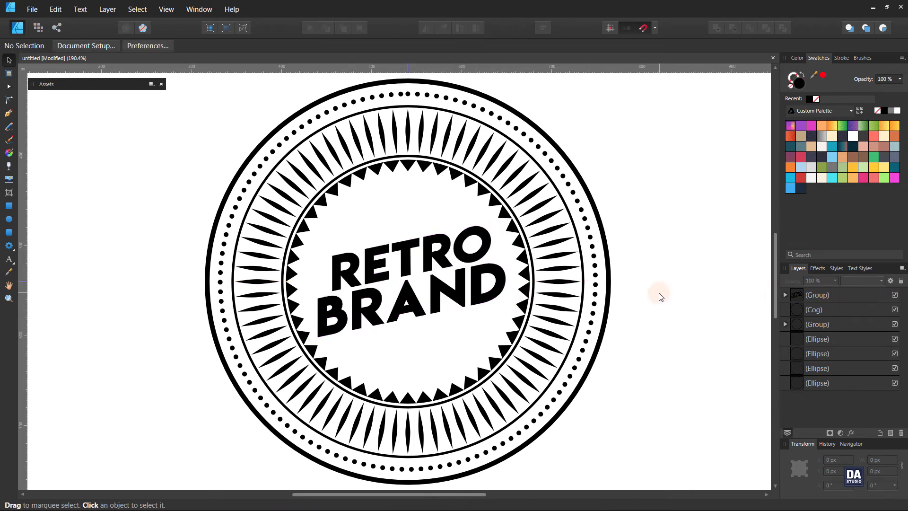
# Step: Nudge the RETRO text slightly left within its group, and nudge the whole group slightly right
pyautogui.doubleClick(410, 268)
pyautogui.moveTo(411, 268); pyautogui.dragTo(408, 268)
pyautogui.click(659, 289)
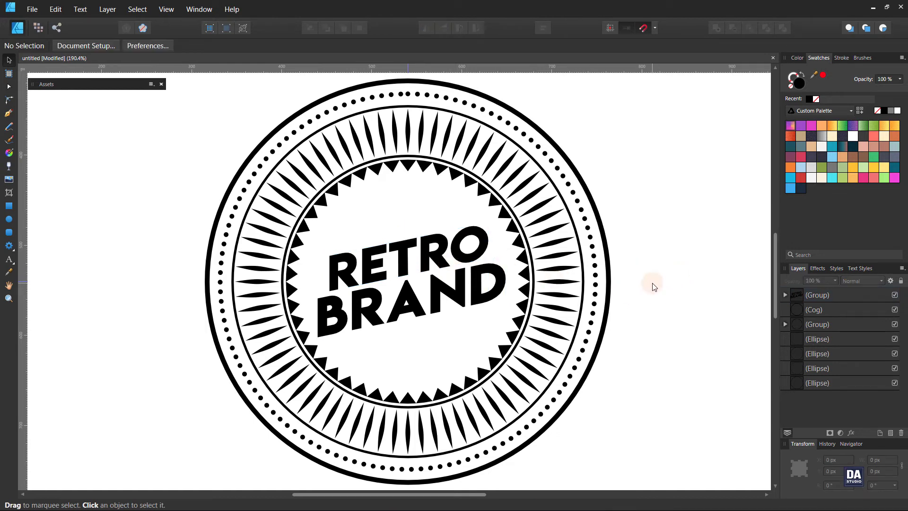
pyautogui.moveTo(461, 284); pyautogui.dragTo(464, 284)
pyautogui.click(691, 362)
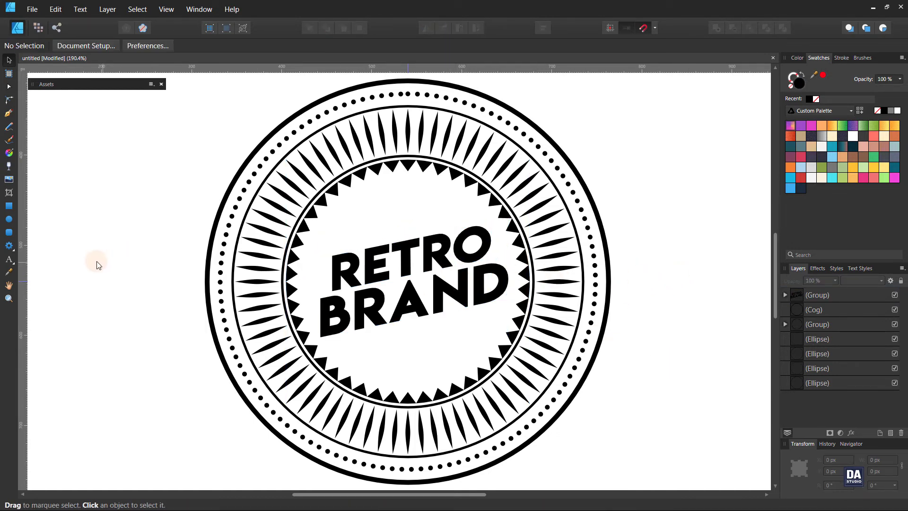
# Step: Add the art text "EST." above RETRO and set its font to Bebas Neue
pyautogui.click(9, 259)
pyautogui.click(411, 230)
pyautogui.write('EST.')
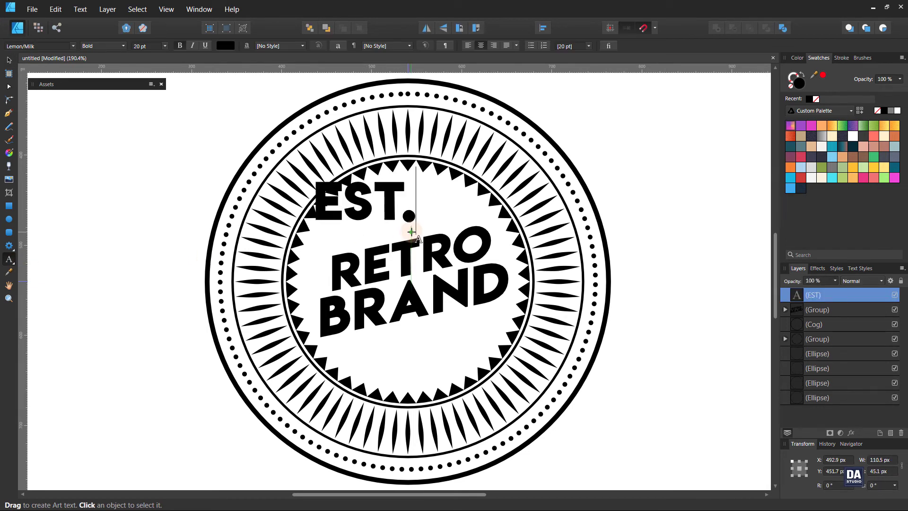
pyautogui.click(8, 60)
pyautogui.click(24, 46)
pyautogui.write('beb')
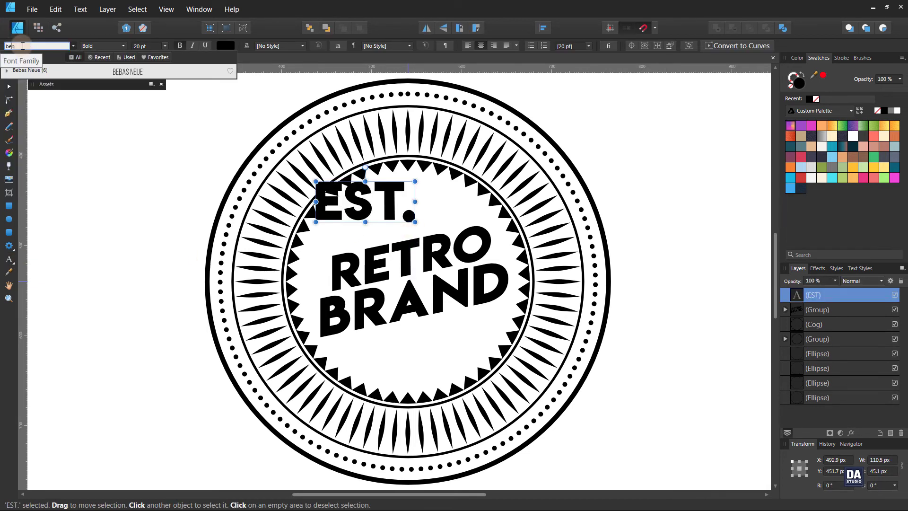
pyautogui.click(109, 72)
# Step: Reduce the EST. text to 10.9 pt, centre it horizontally near the upper teeth, and place a copy near the lower teeth
pyautogui.moveTo(372, 205); pyautogui.dragTo(410, 381)
pyautogui.click(543, 28)
pyautogui.click(560, 59)
pyautogui.click(548, 146)
# Step: Change the wording of the lower EST. copy to "1948"
pyautogui.doubleClick(409, 373)
pyautogui.write('1948')
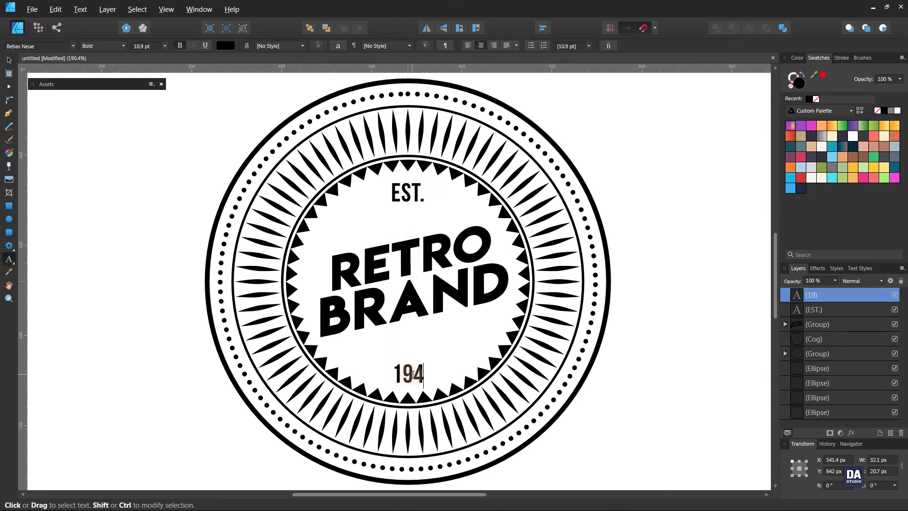
pyautogui.click(9, 60)
# Step: Shear the 1948 and EST. texts together by about 10.9° to match the slant of RETRO BRAND
pyautogui.moveTo(417, 376); pyautogui.dragTo(422, 376)
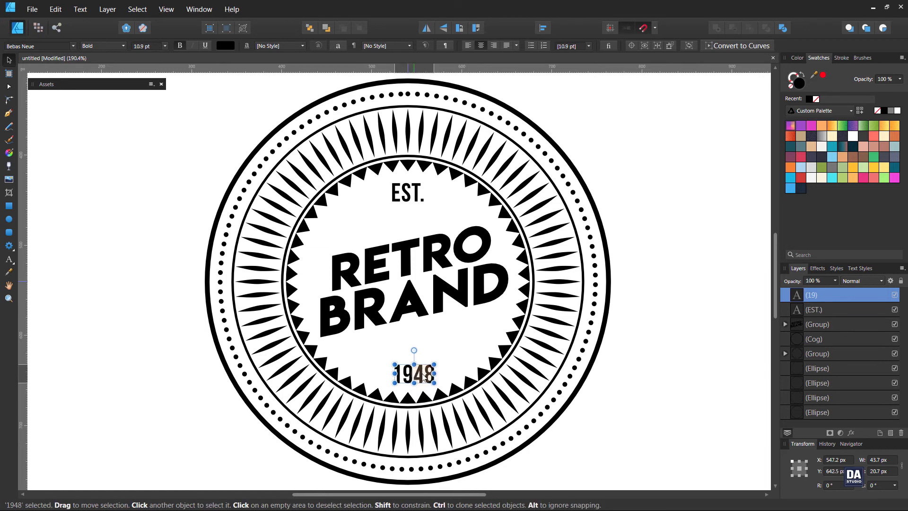
pyautogui.keyDown('shift'); pyautogui.click(409, 203); pyautogui.keyUp('shift')
pyautogui.moveTo(435, 282); pyautogui.dragTo(436, 275)
pyautogui.click(373, 212)
# Step: Align the slanted EST. text to the horizontal centre at X 540 px
pyautogui.click(406, 191)
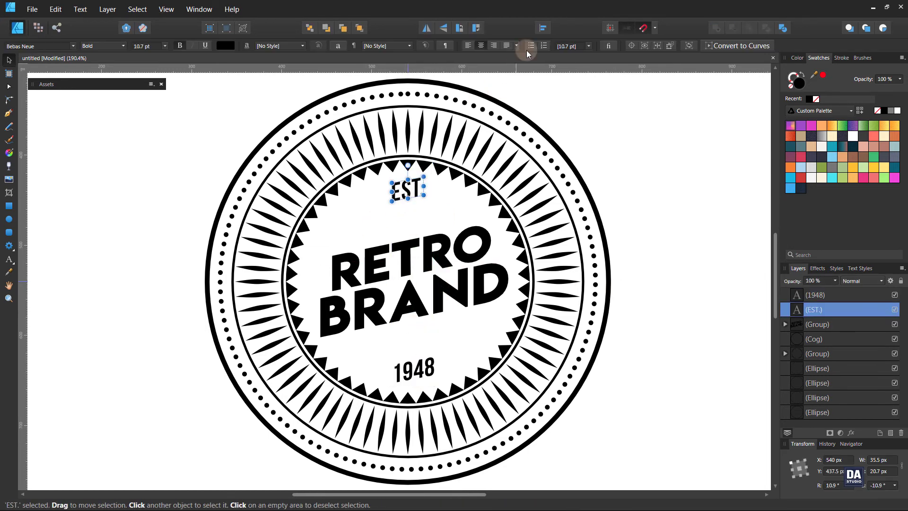
pyautogui.click(543, 28)
pyautogui.click(561, 58)
pyautogui.click(562, 59)
pyautogui.click(544, 148)
# Step: Align the slanted 1948 text to the horizontal centre of the badge
pyautogui.click(415, 372)
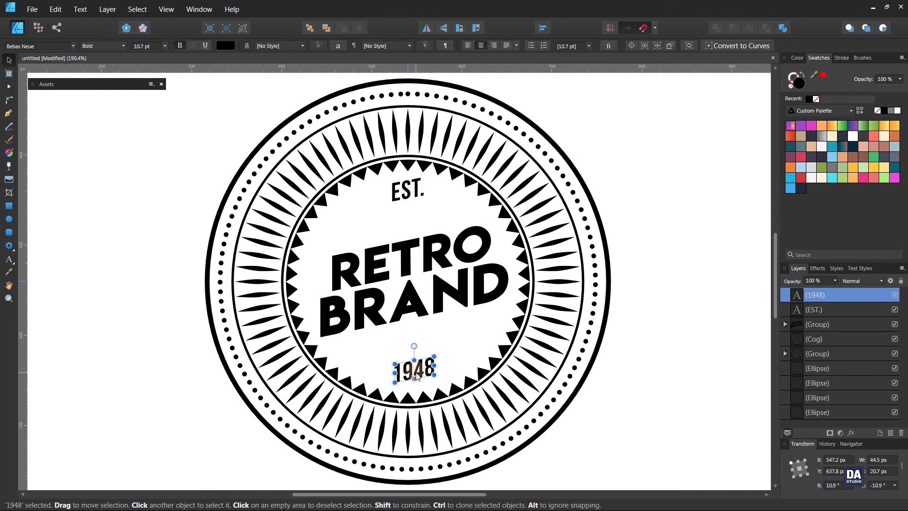
pyautogui.click(543, 28)
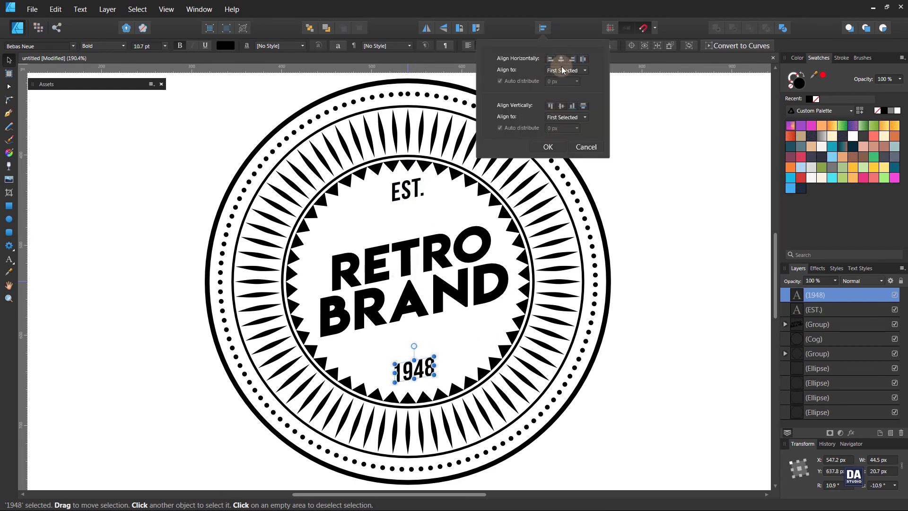
pyautogui.click(561, 61)
pyautogui.click(548, 147)
pyautogui.click(640, 192)
# Step: Shift the 1948 text slightly right to X 547.2 px and deselect it
pyautogui.hotkey('ctrl', 'space')
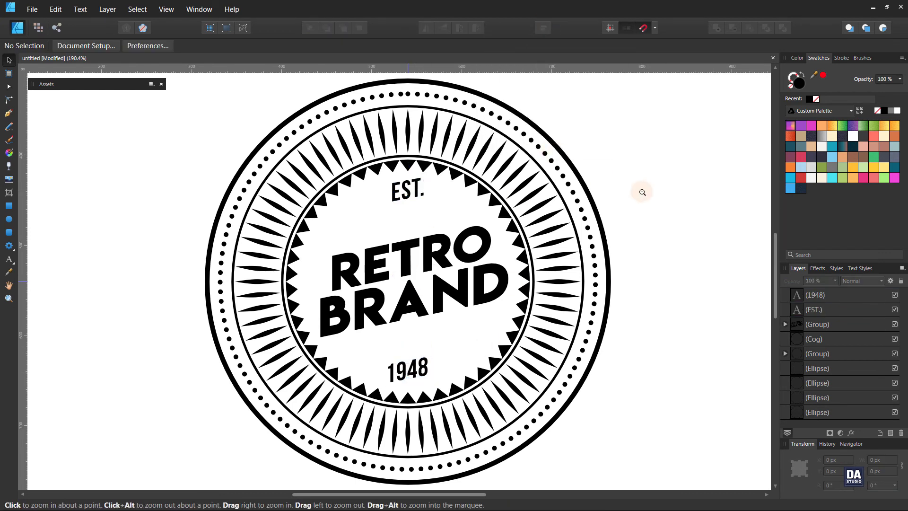
pyautogui.moveTo(623, 222); pyautogui.dragTo(243, 203)
pyautogui.moveTo(475, 257); pyautogui.dragTo(371, 257)
pyautogui.moveTo(504, 273); pyautogui.dragTo(482, 278)
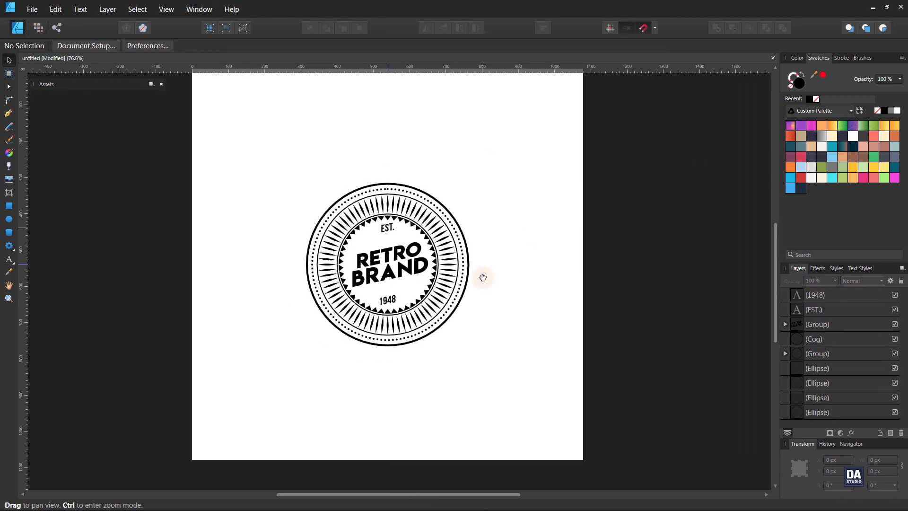
pyautogui.click(395, 301)
pyautogui.hotkey('ctrl', 'space')
pyautogui.moveTo(396, 305); pyautogui.dragTo(412, 295)
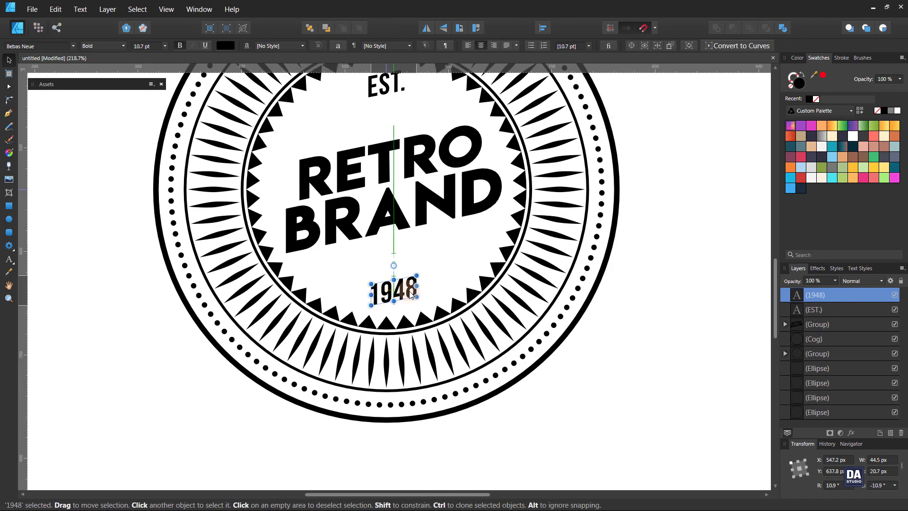
pyautogui.click(587, 362)
pyautogui.hotkey('ctrl', 'space')
pyautogui.moveTo(555, 319); pyautogui.dragTo(425, 312)
pyautogui.moveTo(487, 260); pyautogui.dragTo(451, 243)
pyautogui.moveTo(481, 215); pyautogui.dragTo(337, 208)
pyautogui.moveTo(440, 220); pyautogui.dragTo(424, 237)
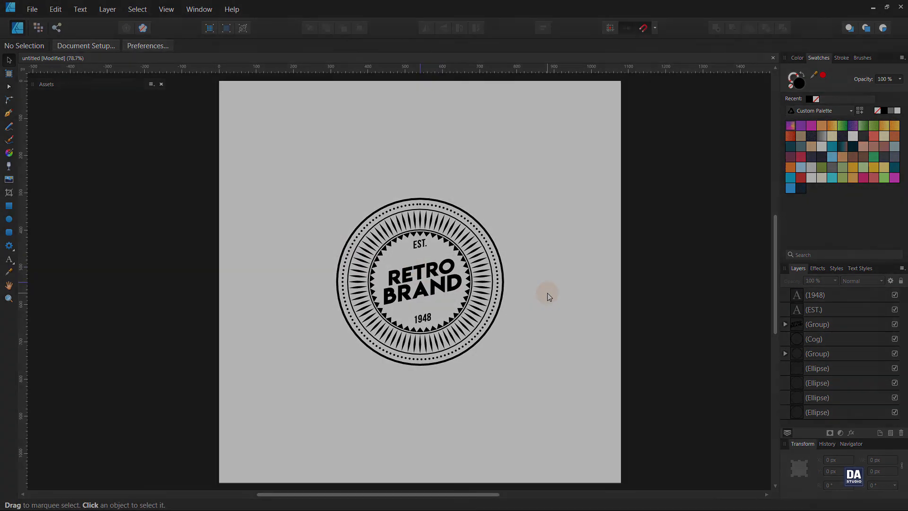